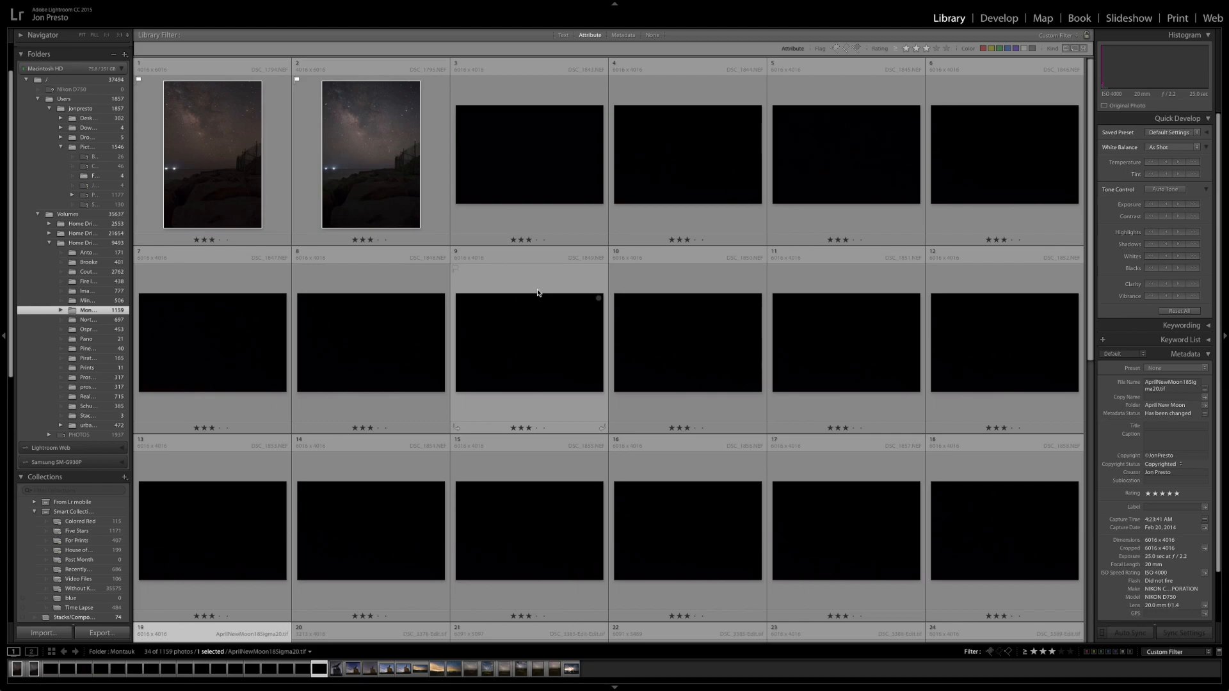
Step: Select the two Milky Way photos and all black dark frames, from DSC_1794.NEF through AprilNewMoon18Sigma20.tif, in the photo grid
{"action": "left_click", "coordinate": [283, 172]}
{"action": "left_click", "coordinate": [400, 201], "text": "super"}
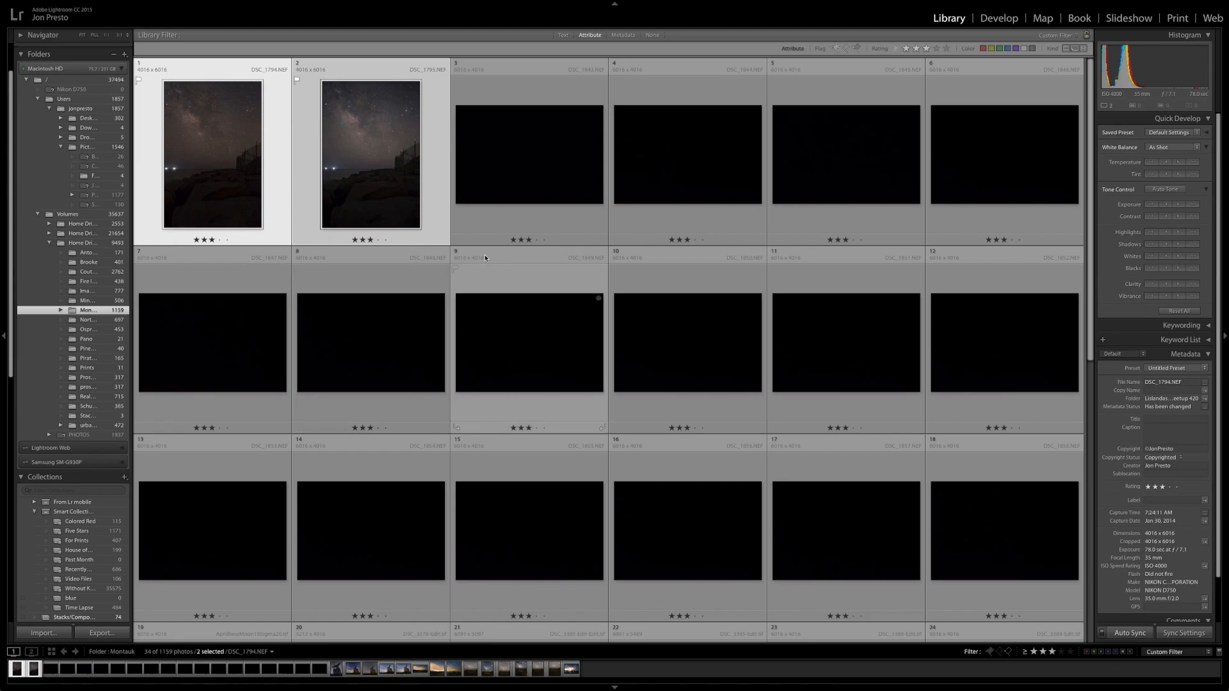
{"action": "scroll", "coordinate": [498, 265], "scroll_direction": "down", "scroll_amount": 3}
{"action": "scroll", "coordinate": [498, 260], "scroll_direction": "up", "scroll_amount": 5}
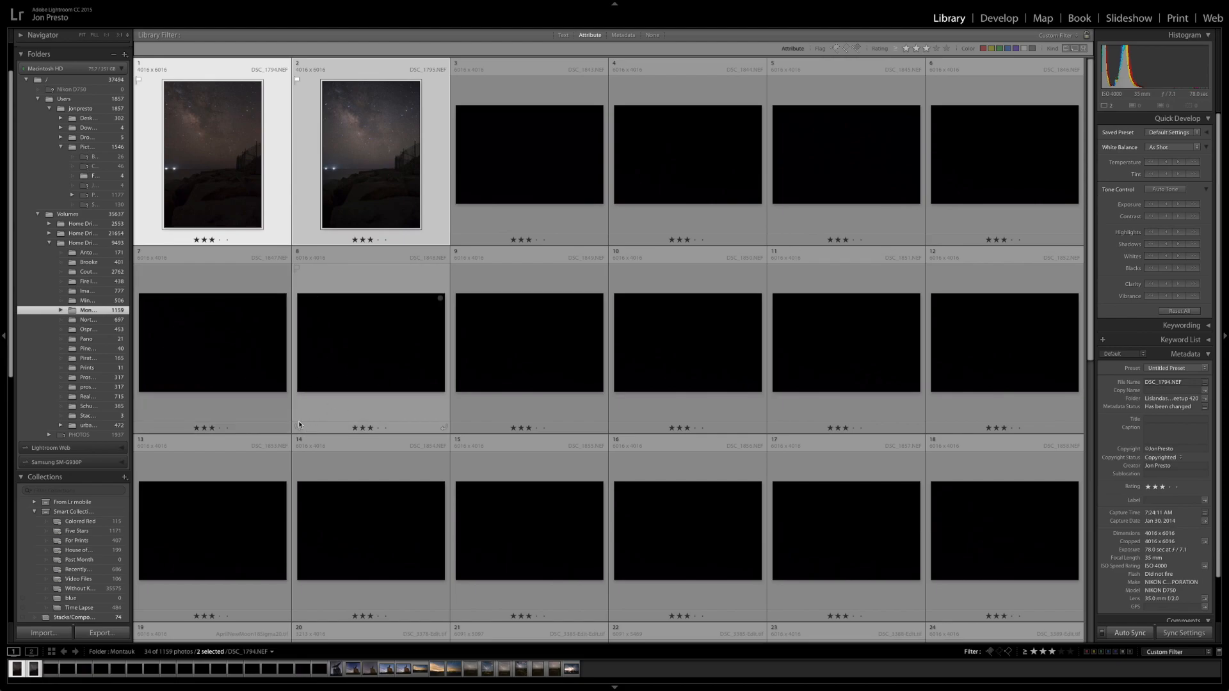
{"action": "scroll", "coordinate": [299, 424], "scroll_direction": "down", "scroll_amount": 2}
{"action": "left_click", "coordinate": [248, 568], "text": "shift"}
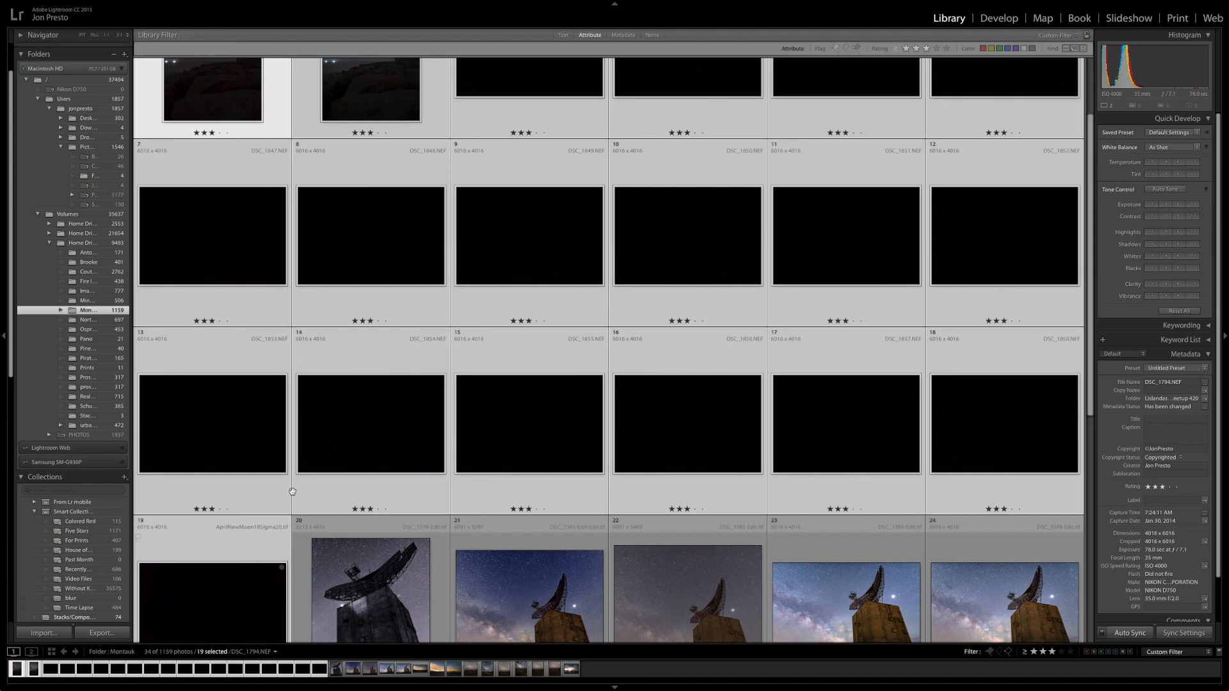
{"action": "scroll", "coordinate": [483, 258], "scroll_direction": "up", "scroll_amount": 2}
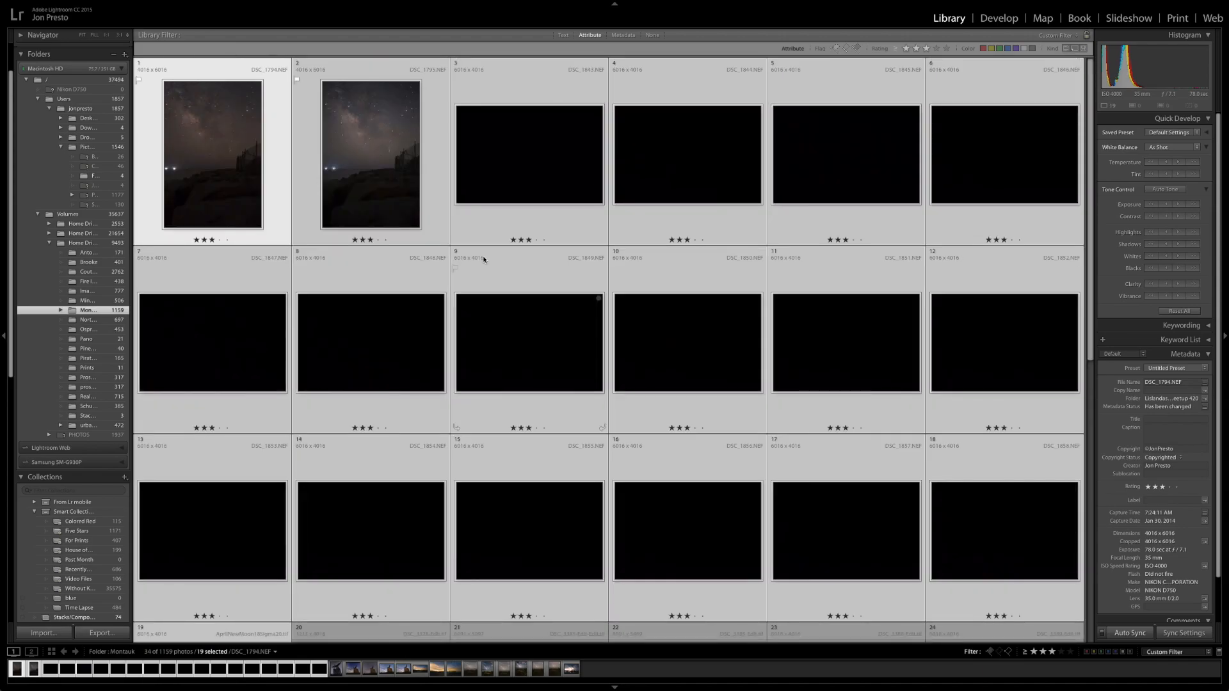
Step: Enable lens profile corrections and chromatic aberration removal for all selected photos in the Develop module
{"action": "left_click", "coordinate": [1010, 26]}
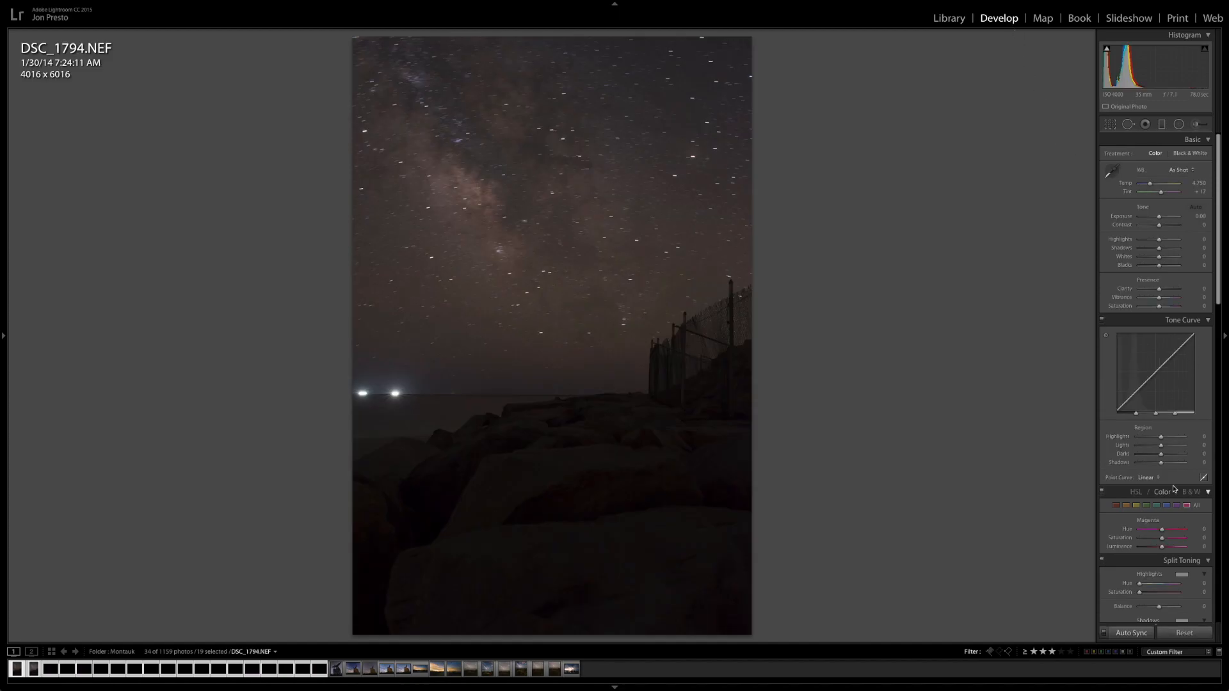
{"action": "scroll", "coordinate": [1174, 490], "scroll_direction": "down", "scroll_amount": 10}
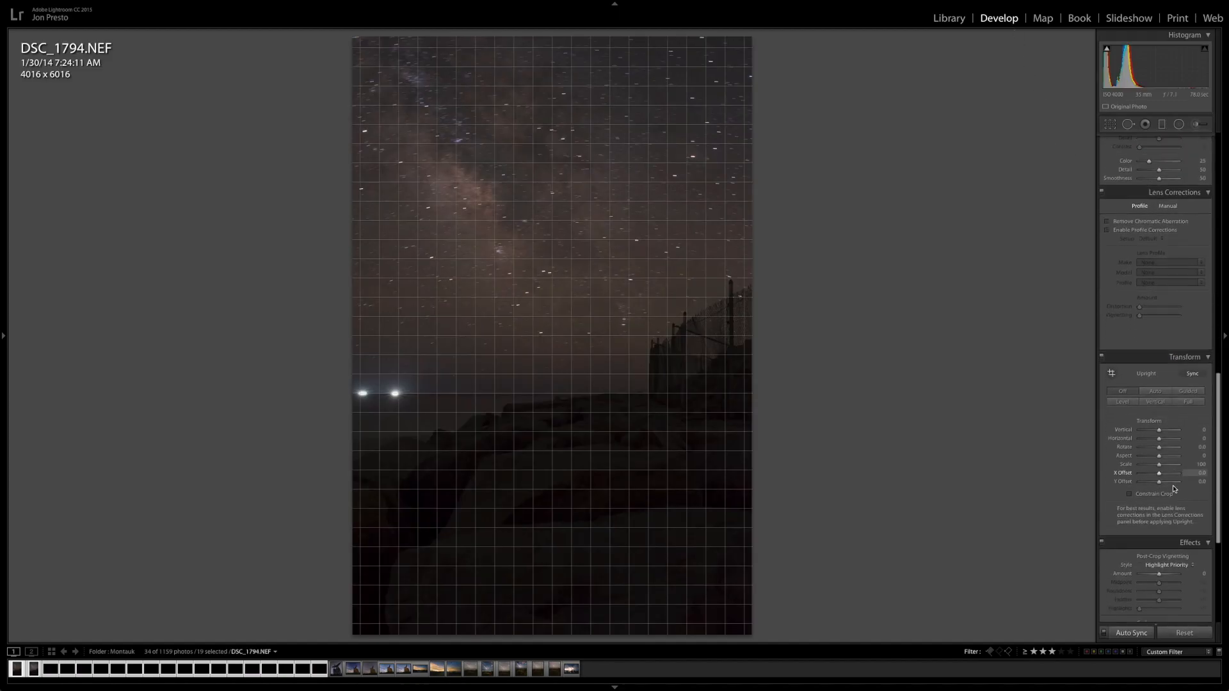
{"action": "scroll", "coordinate": [1182, 549], "scroll_direction": "down", "scroll_amount": 5}
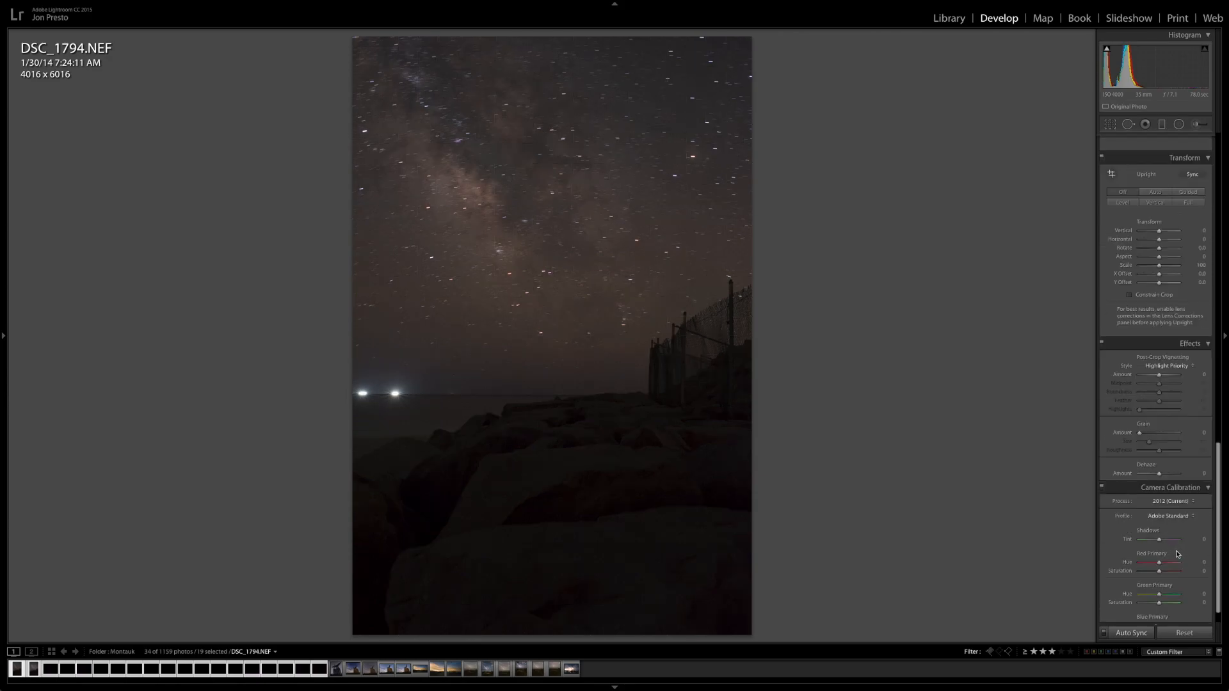
{"action": "scroll", "coordinate": [1133, 329], "scroll_direction": "up", "scroll_amount": 5}
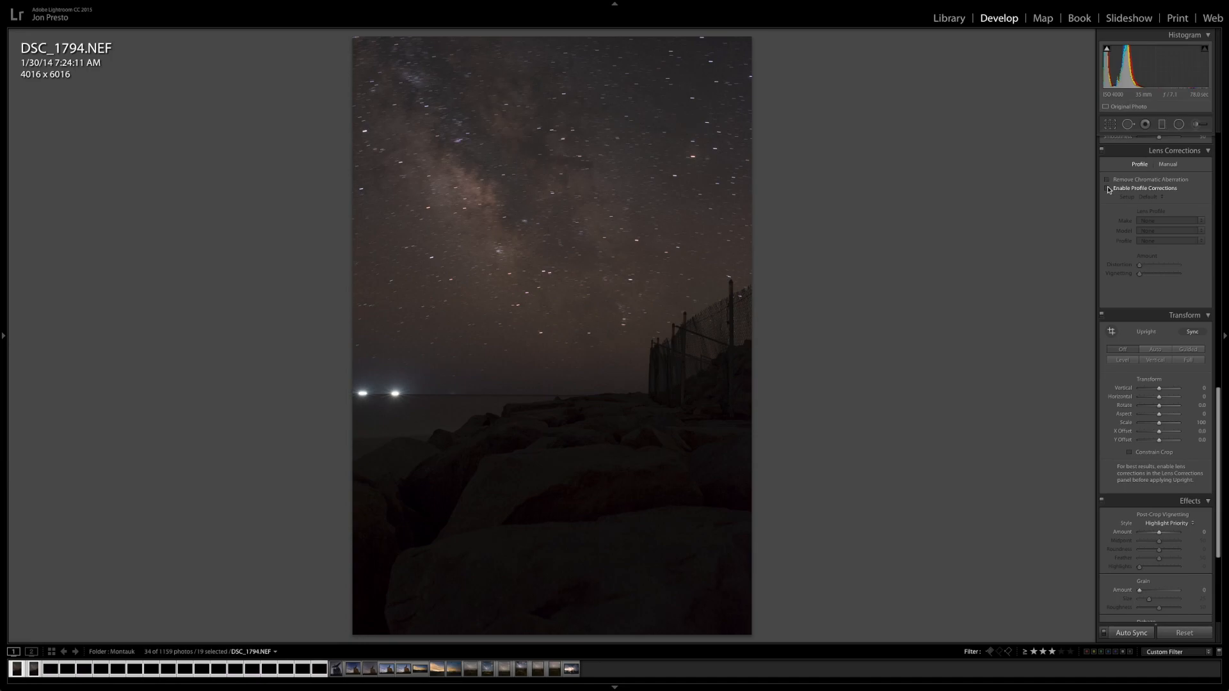
{"action": "left_click", "coordinate": [1108, 188]}
{"action": "left_click", "coordinate": [1107, 180]}
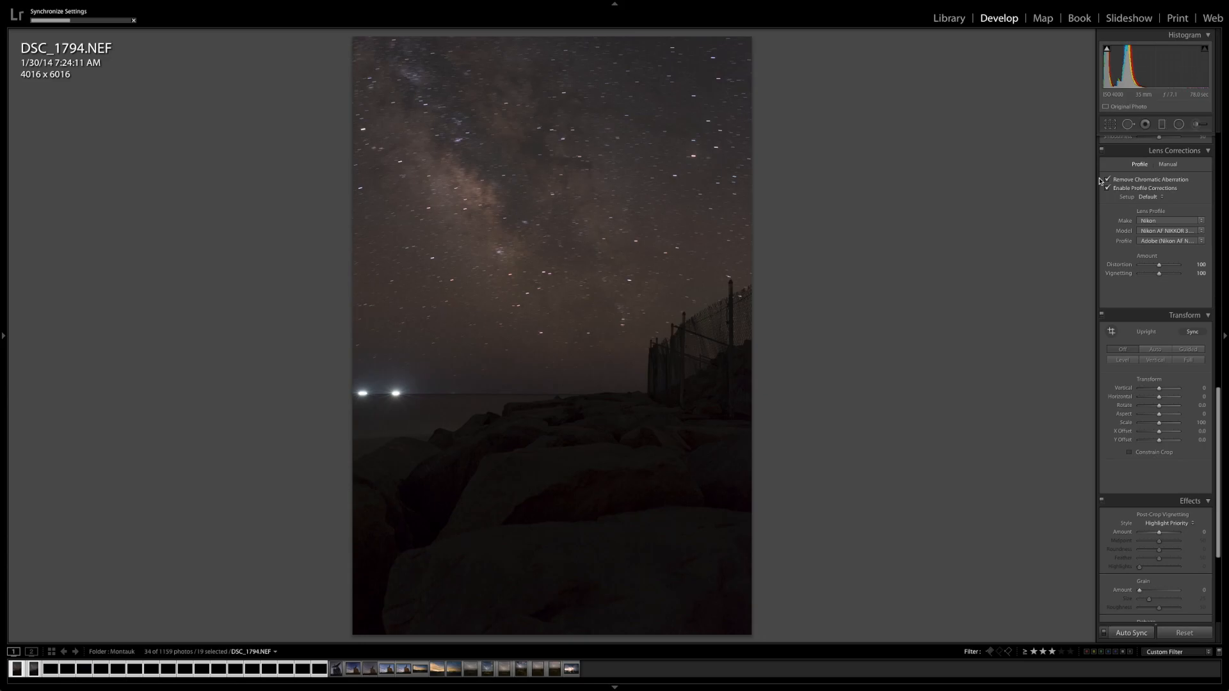
Step: Return to the Library and open all selected photos as layers in Photoshop
{"action": "left_click", "coordinate": [960, 19]}
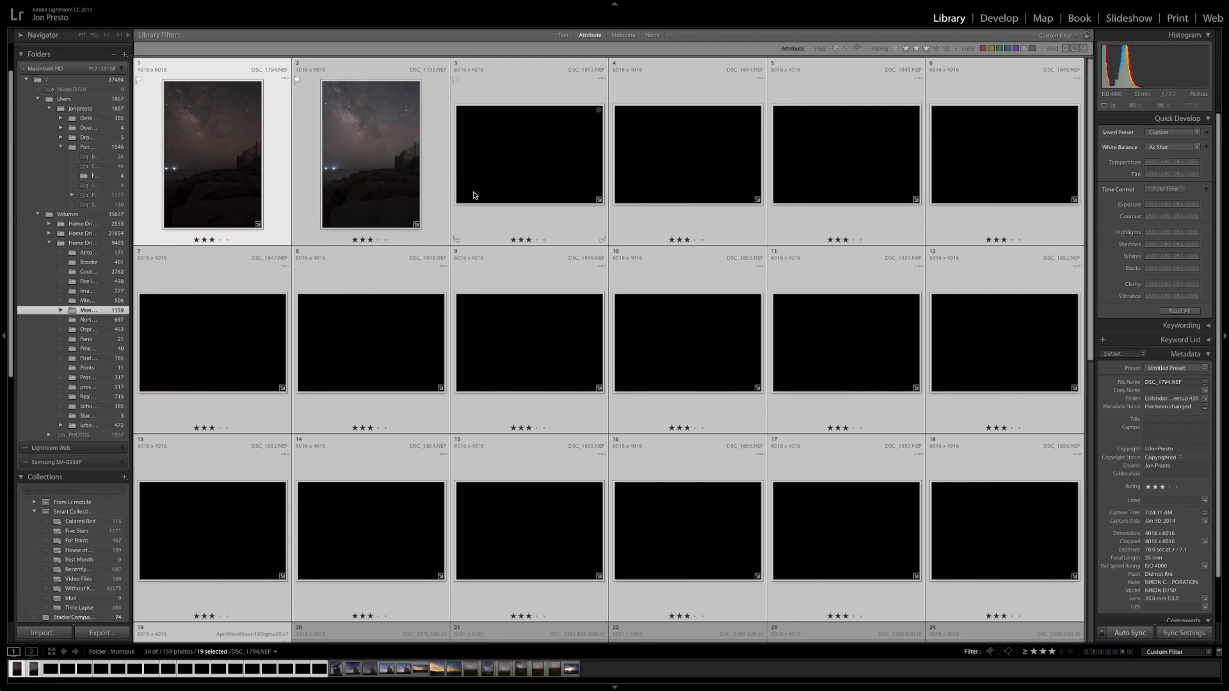
{"action": "right_click", "coordinate": [518, 99]}
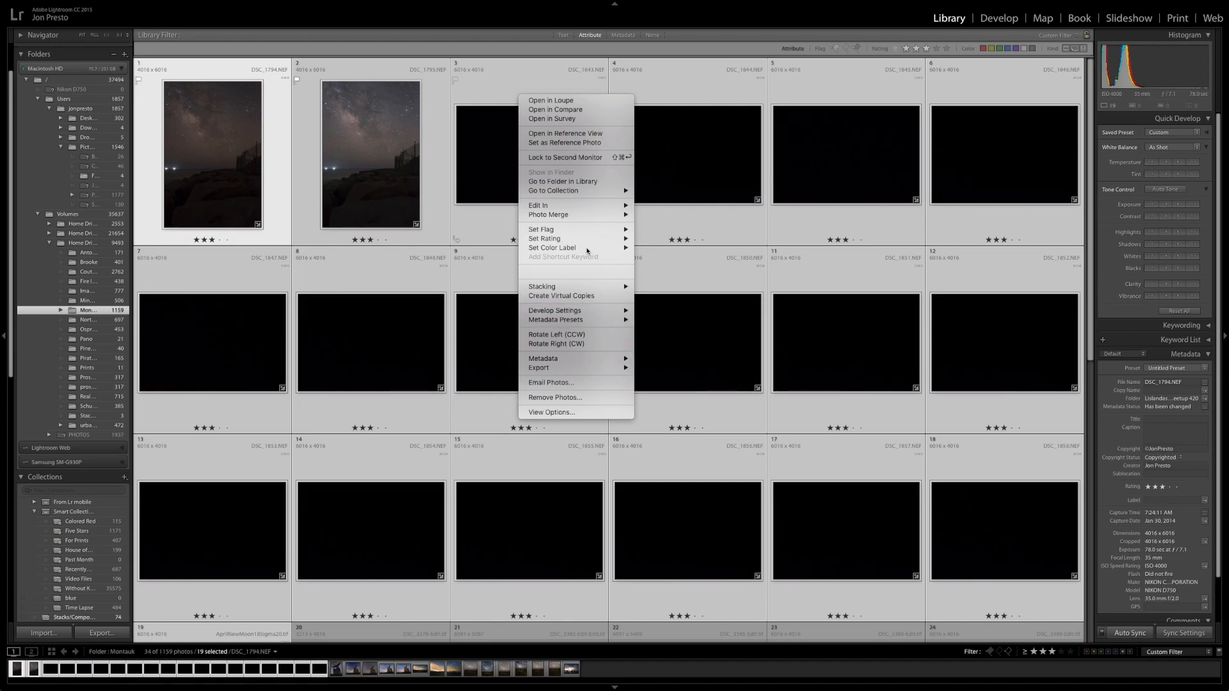
{"action": "mouse_move", "coordinate": [580, 206]}
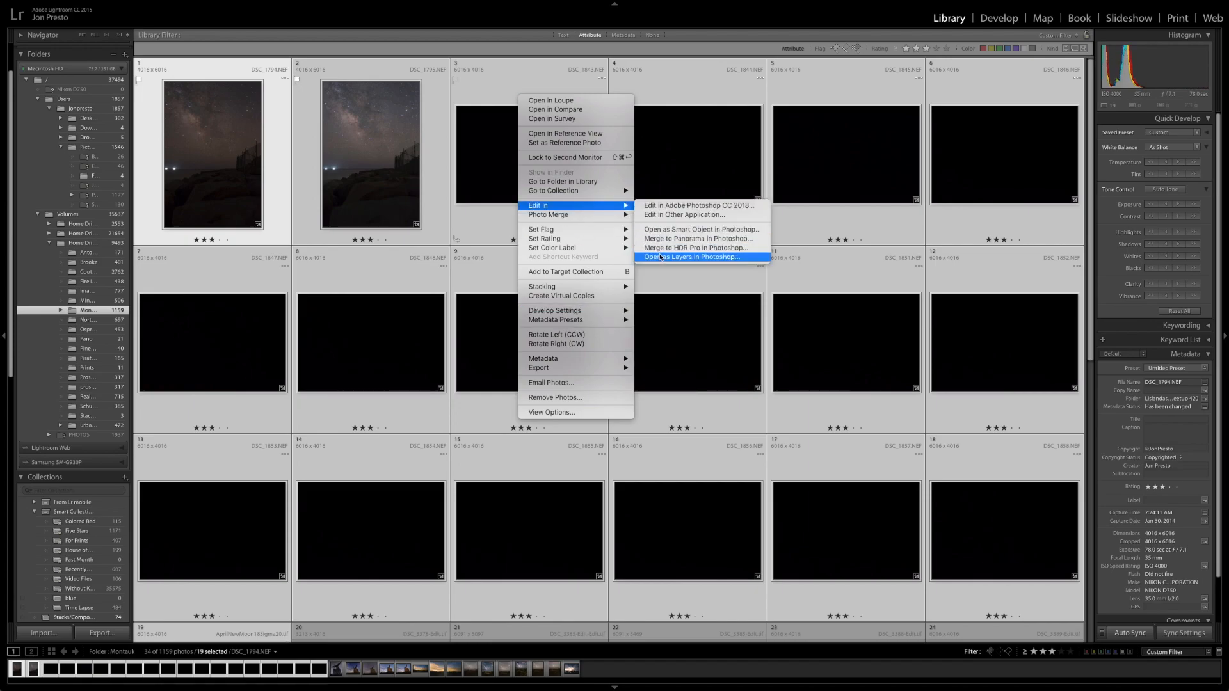
{"action": "left_click", "coordinate": [661, 257]}
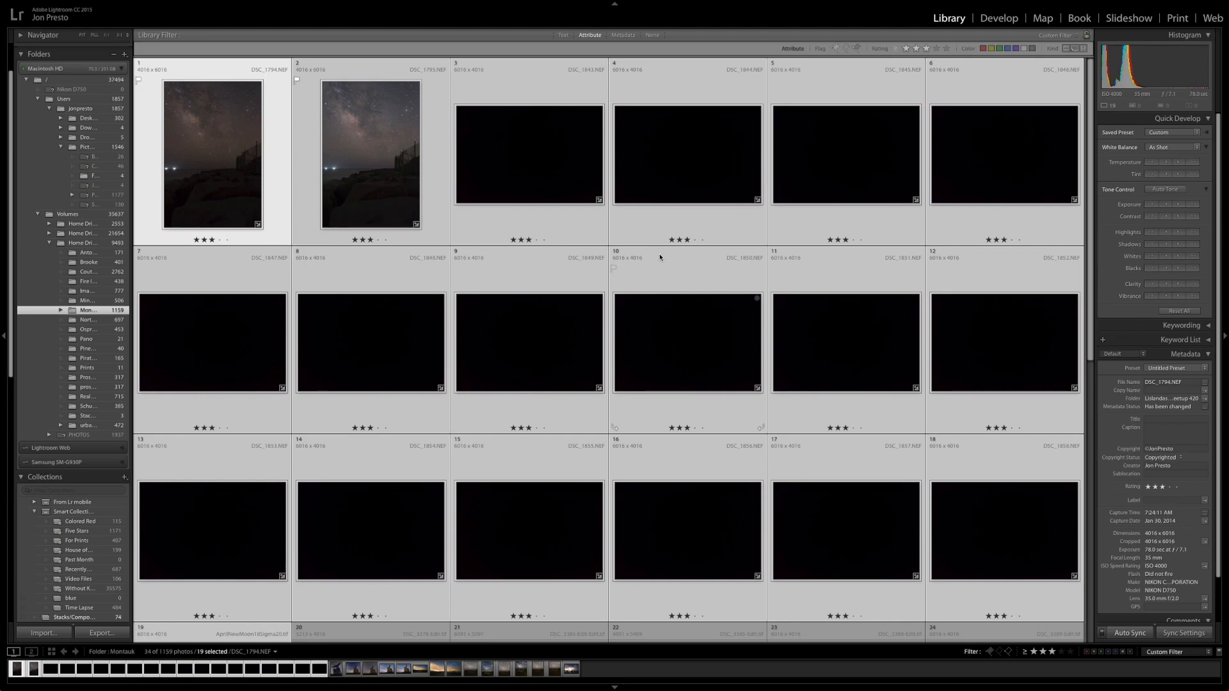
{"action": "key", "text": "super+e"}
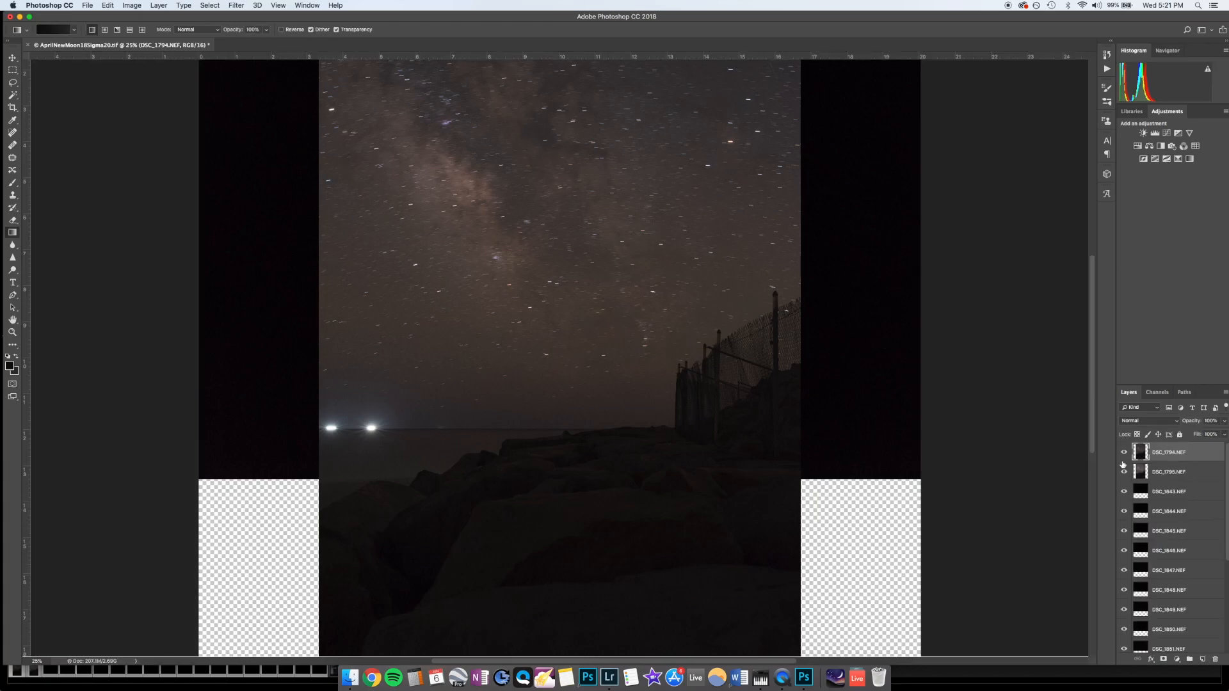
Step: Hide the two Milky Way layers and the AprilNewMoon18Sigma20.tif layer, and select the dark-frame layers DSC_1843.NEF through DSC_1858.NEF
{"action": "left_click", "coordinate": [1124, 452]}
{"action": "left_click", "coordinate": [1123, 472]}
{"action": "left_click", "coordinate": [1158, 494]}
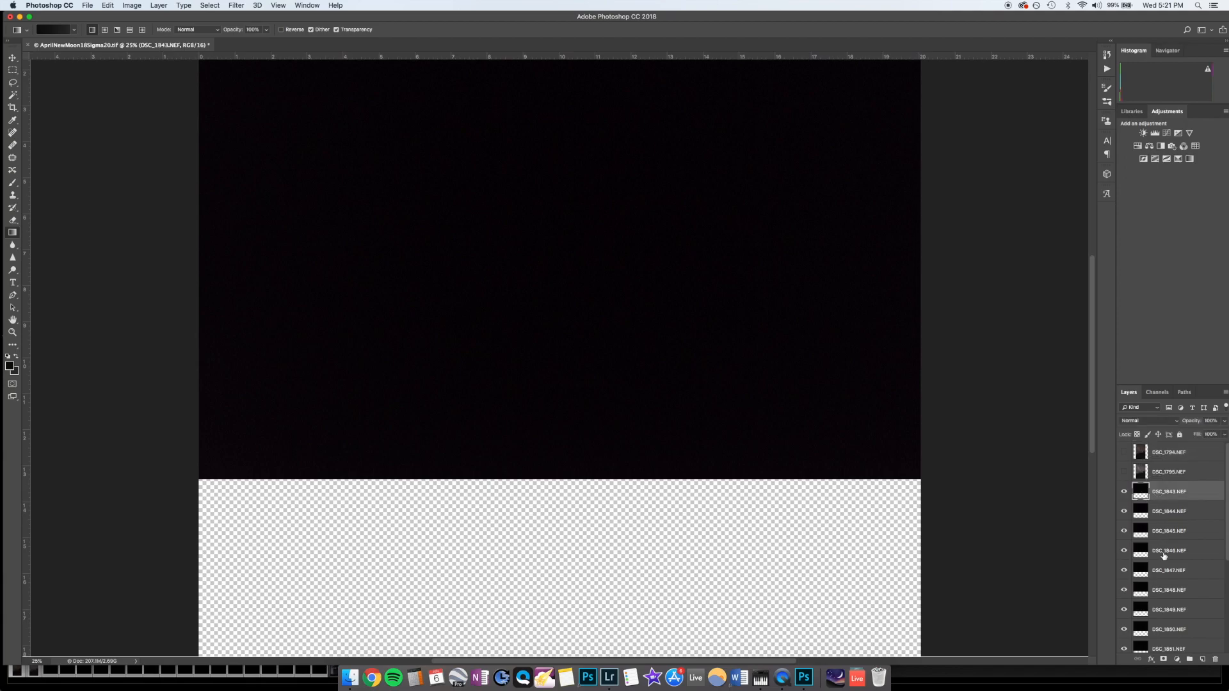
{"action": "scroll", "coordinate": [1170, 636], "scroll_direction": "down", "scroll_amount": 2}
{"action": "scroll", "coordinate": [1169, 635], "scroll_direction": "down", "scroll_amount": 2}
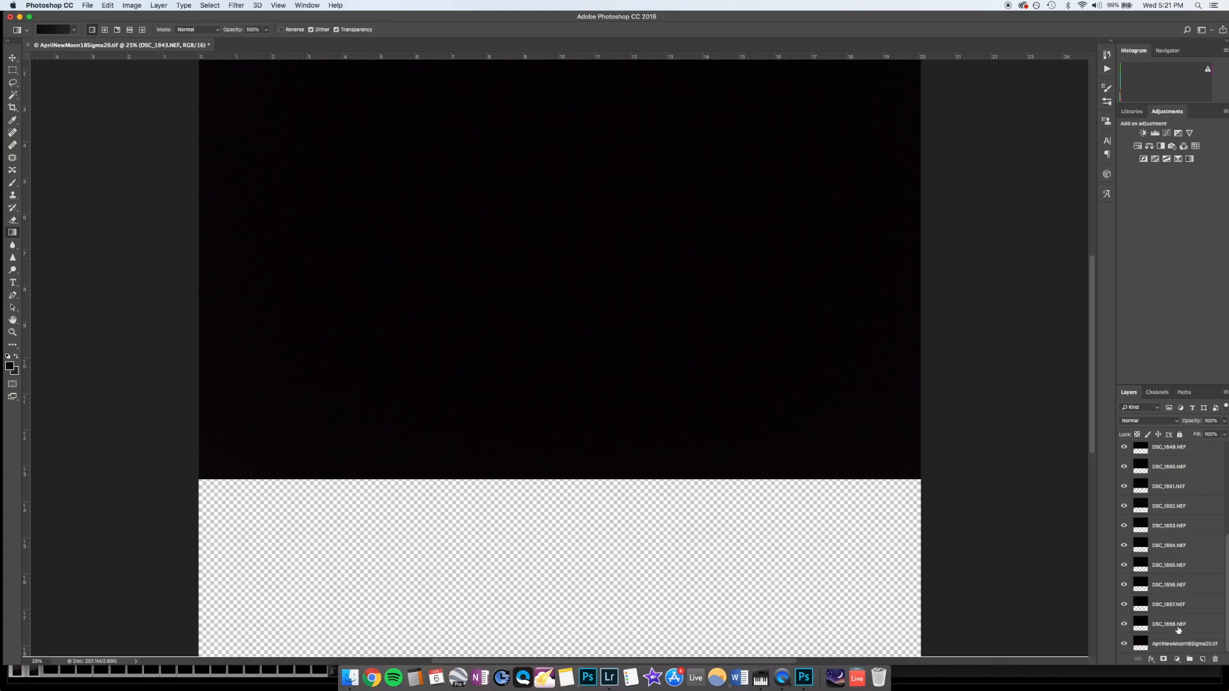
{"action": "left_click", "coordinate": [1177, 630], "text": "shift"}
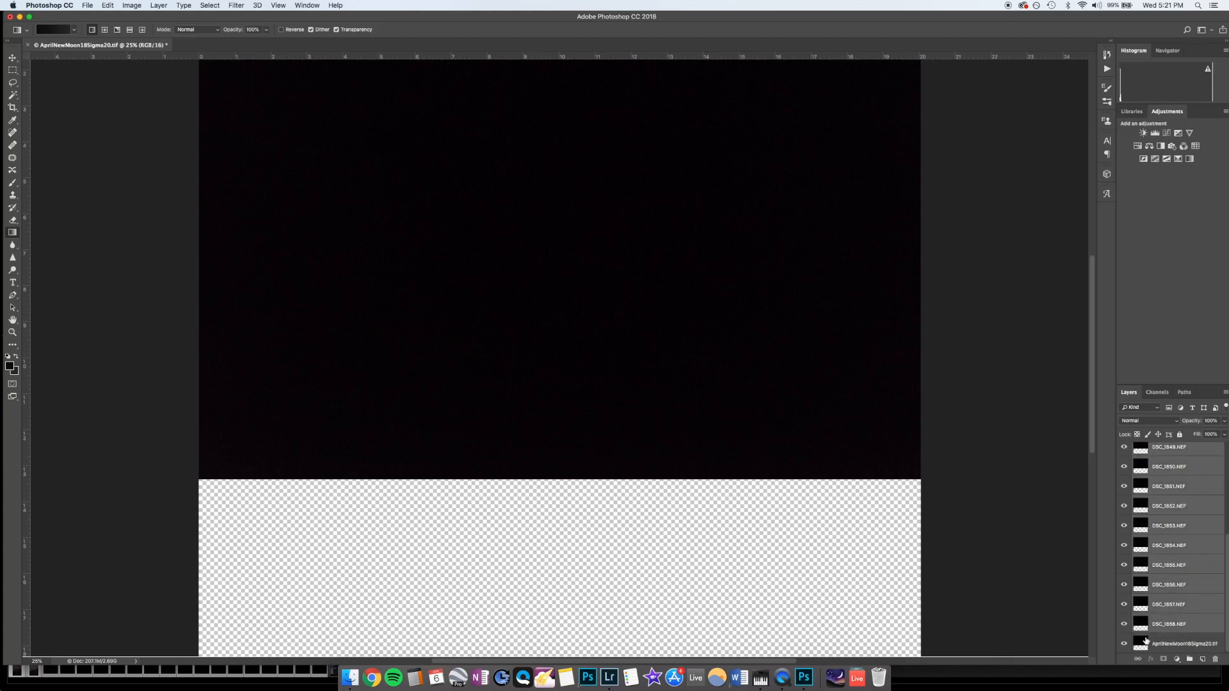
{"action": "left_click", "coordinate": [1124, 646]}
Step: Convert the selected dark-frame layers into a single smart object
{"action": "scroll", "coordinate": [1171, 598], "scroll_direction": "up", "scroll_amount": 6}
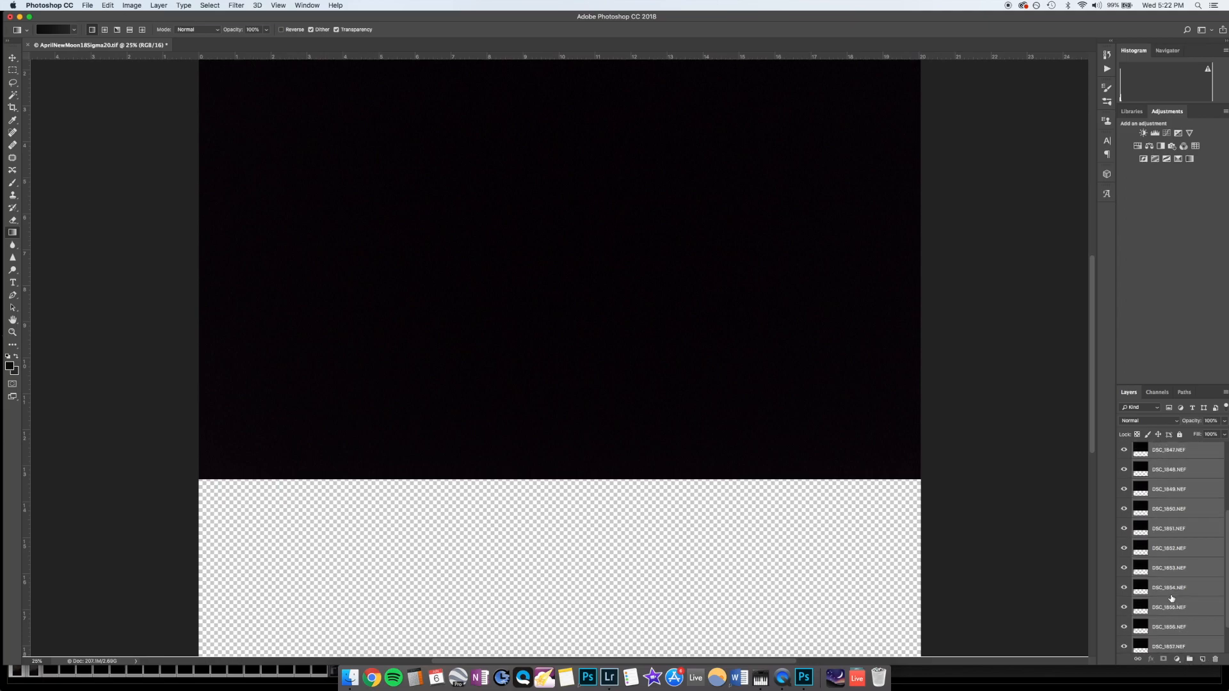
{"action": "scroll", "coordinate": [1172, 599], "scroll_direction": "up", "scroll_amount": 2}
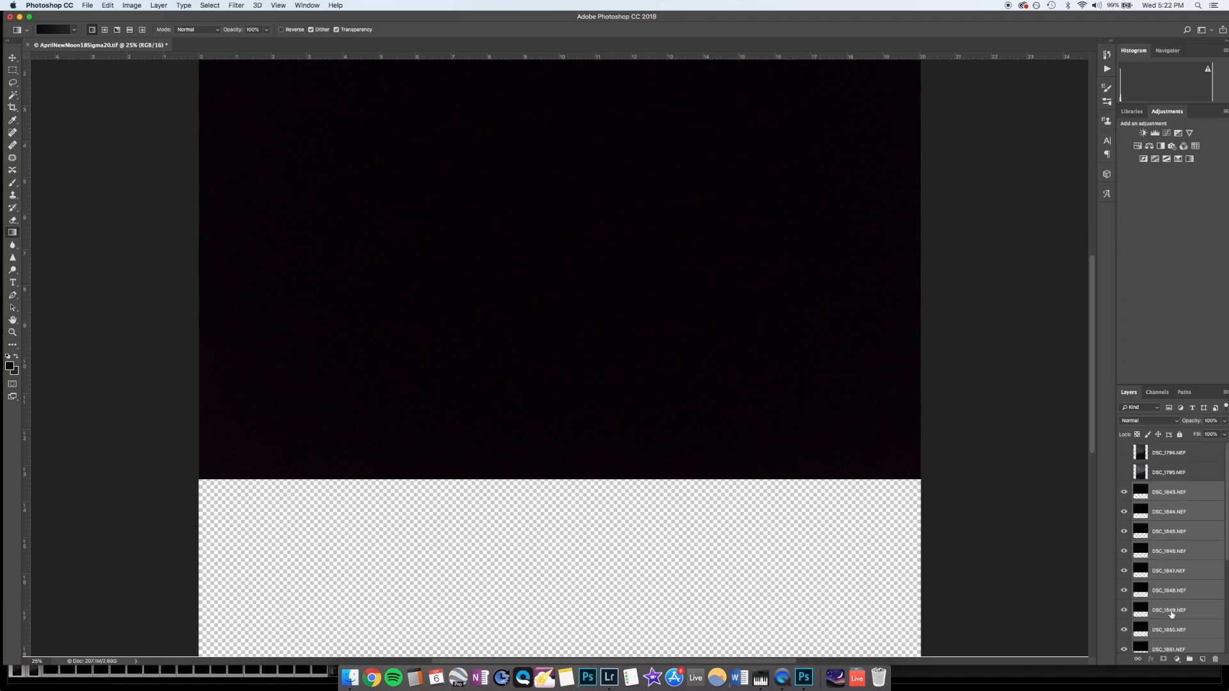
{"action": "scroll", "coordinate": [1171, 613], "scroll_direction": "down", "scroll_amount": 3}
{"action": "scroll", "coordinate": [1168, 603], "scroll_direction": "up", "scroll_amount": 3}
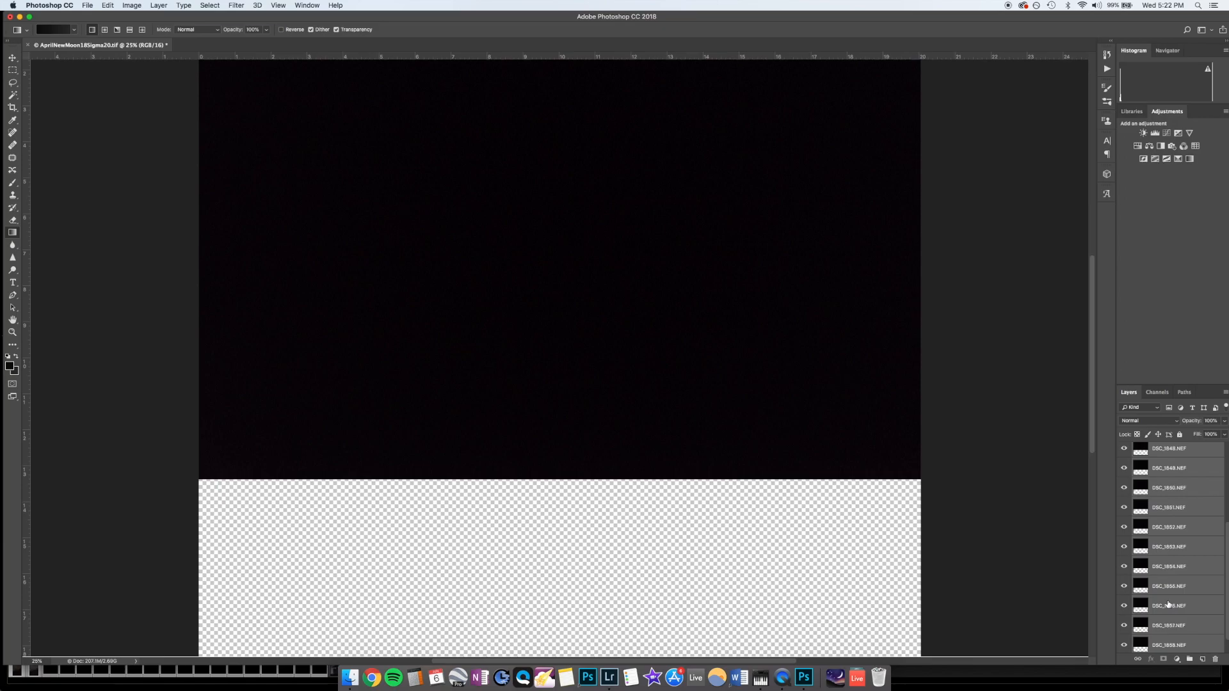
{"action": "scroll", "coordinate": [921, 496], "scroll_direction": "up", "scroll_amount": 3}
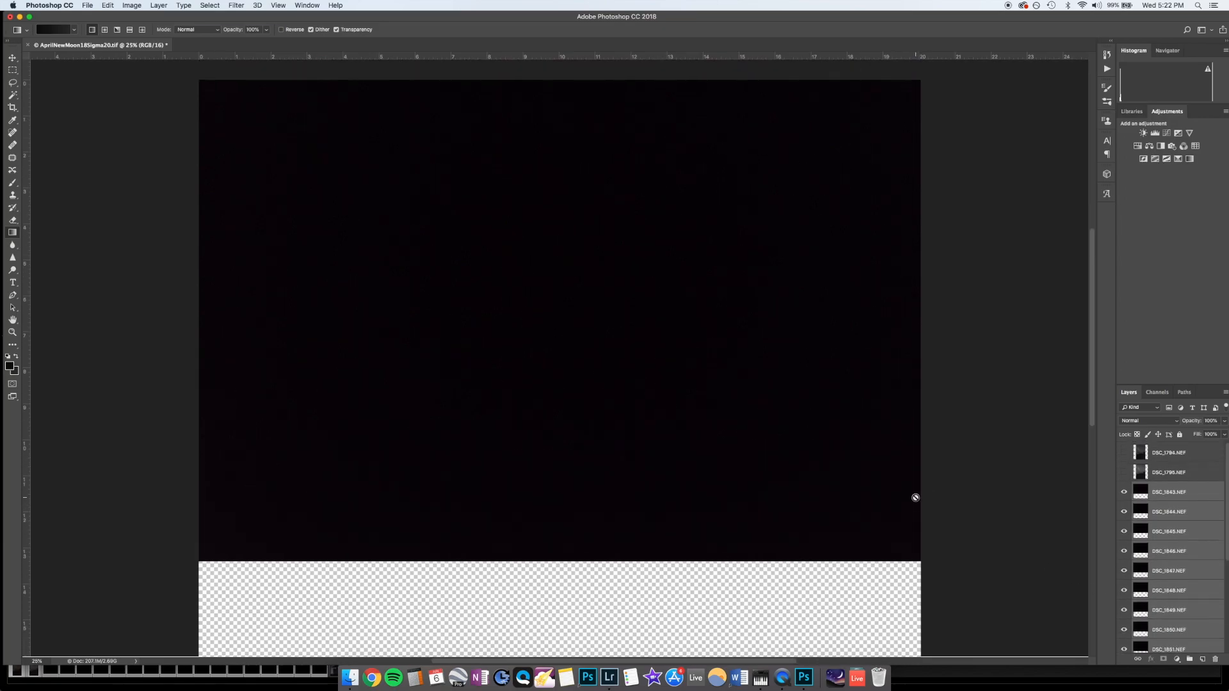
{"action": "left_click", "coordinate": [1174, 422]}
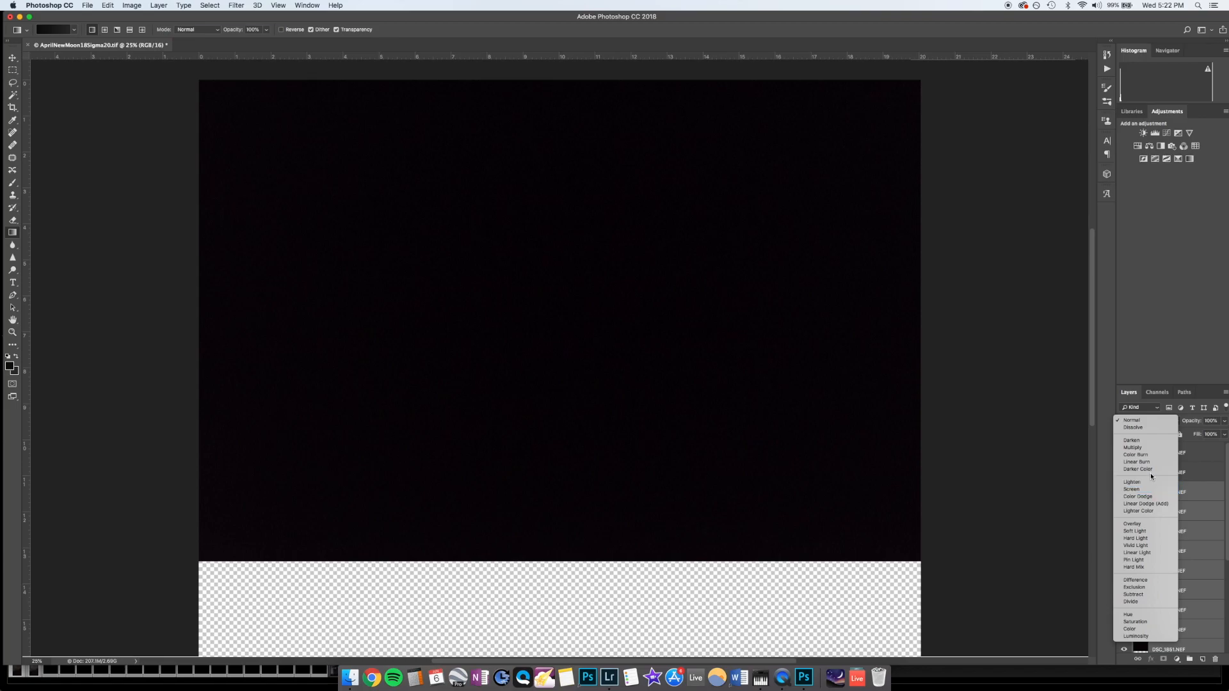
{"action": "left_click", "coordinate": [1201, 493]}
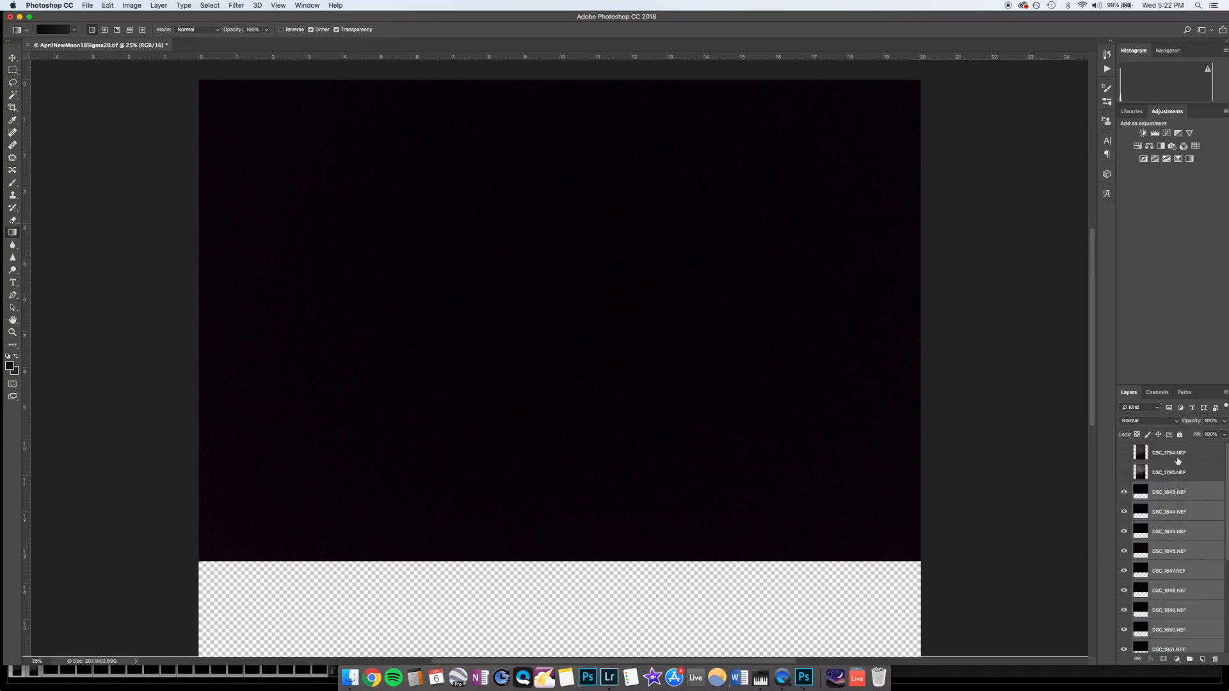
{"action": "right_click", "coordinate": [1176, 505]}
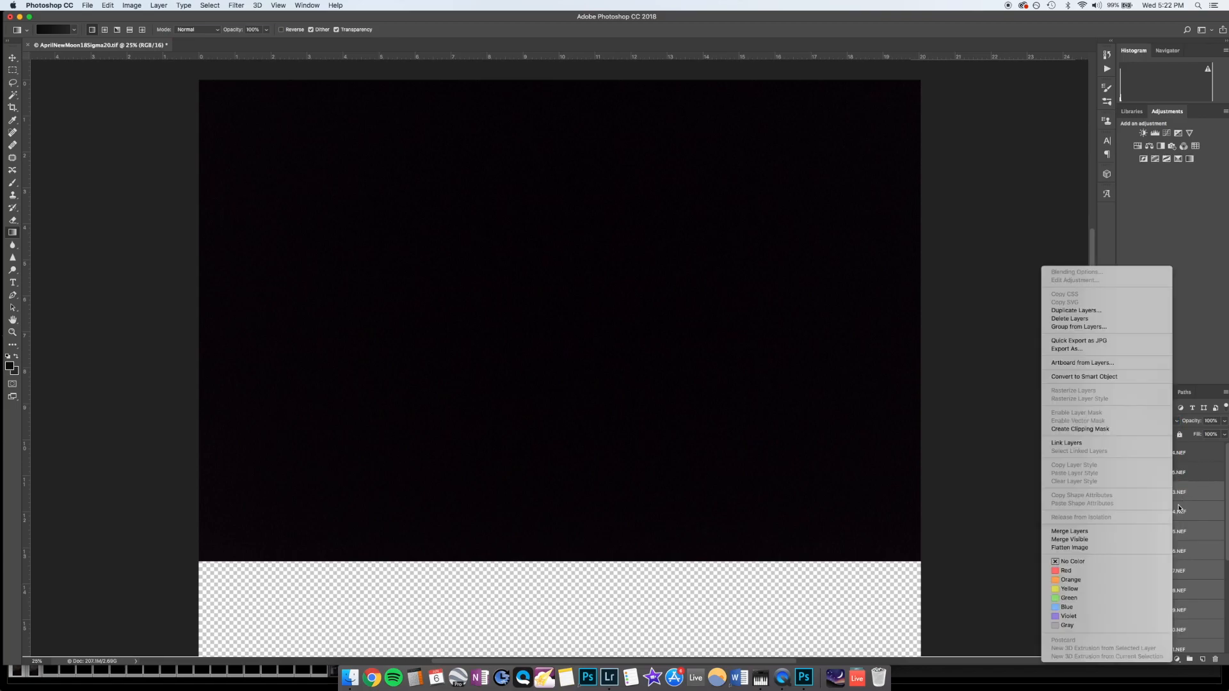
{"action": "left_click", "coordinate": [1093, 377]}
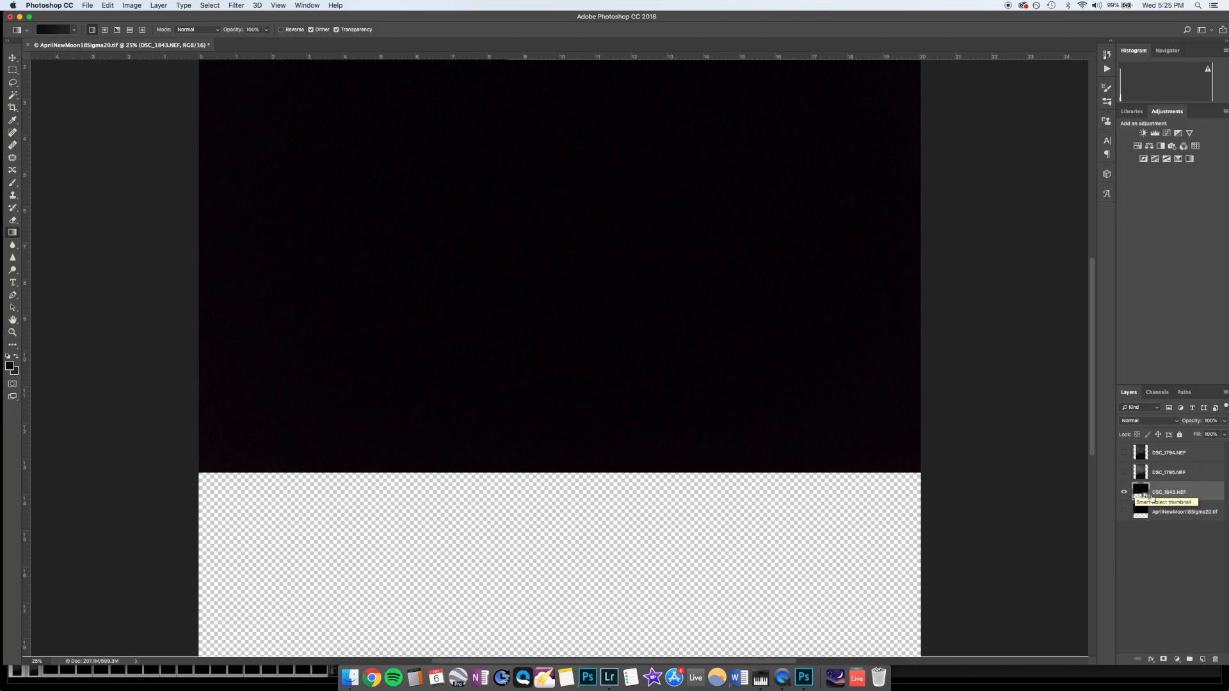
Step: Apply the Median stack mode to the dark-frame smart object
{"action": "scroll", "coordinate": [439, 279], "scroll_direction": "up", "scroll_amount": 2}
{"action": "scroll", "coordinate": [440, 282], "scroll_direction": "up", "scroll_amount": 1}
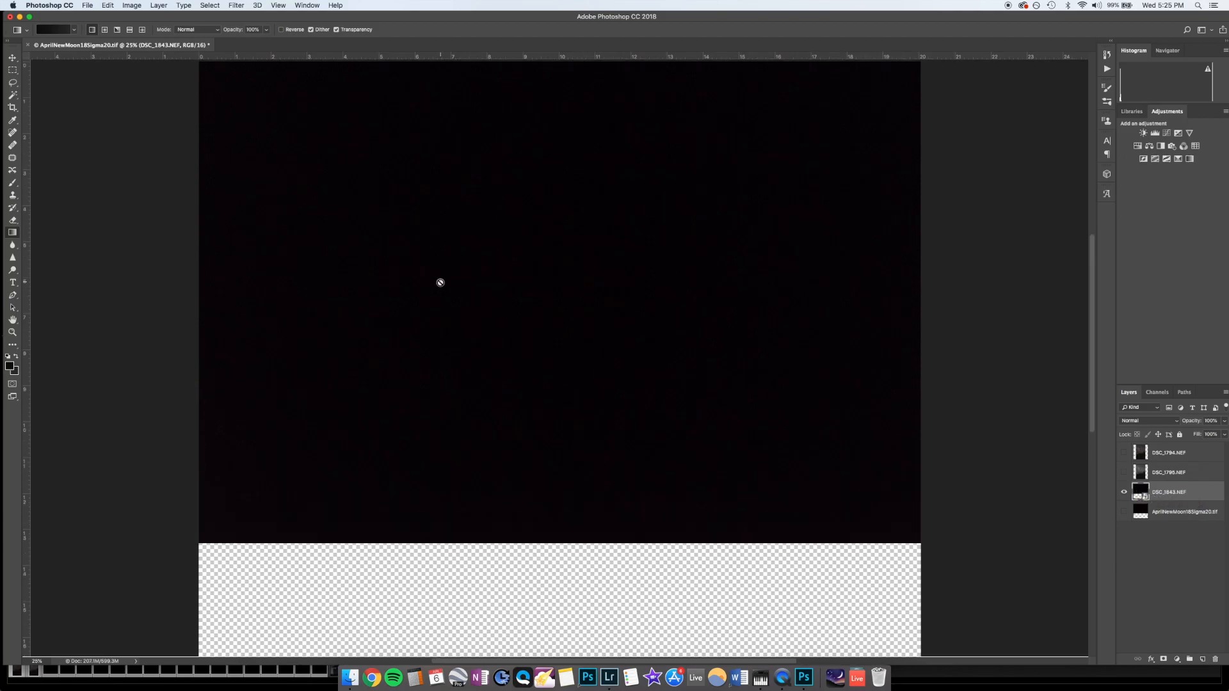
{"action": "left_click", "coordinate": [108, 5]}
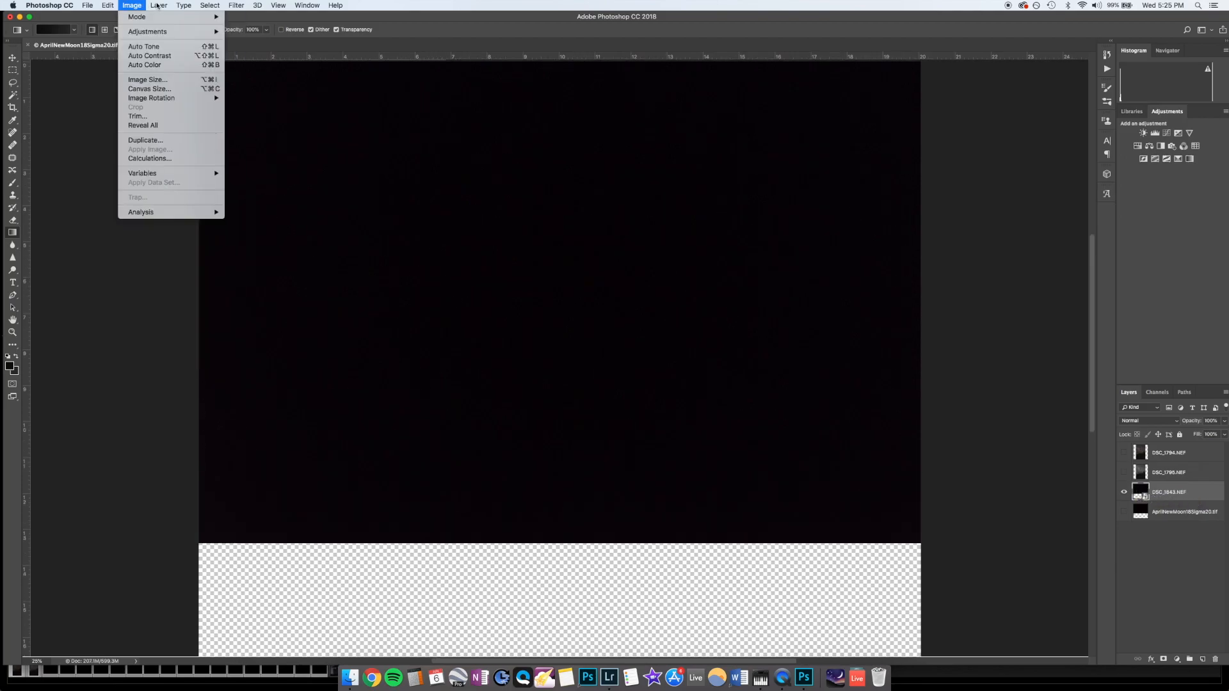
{"action": "mouse_move", "coordinate": [157, 5]}
{"action": "mouse_move", "coordinate": [203, 192]}
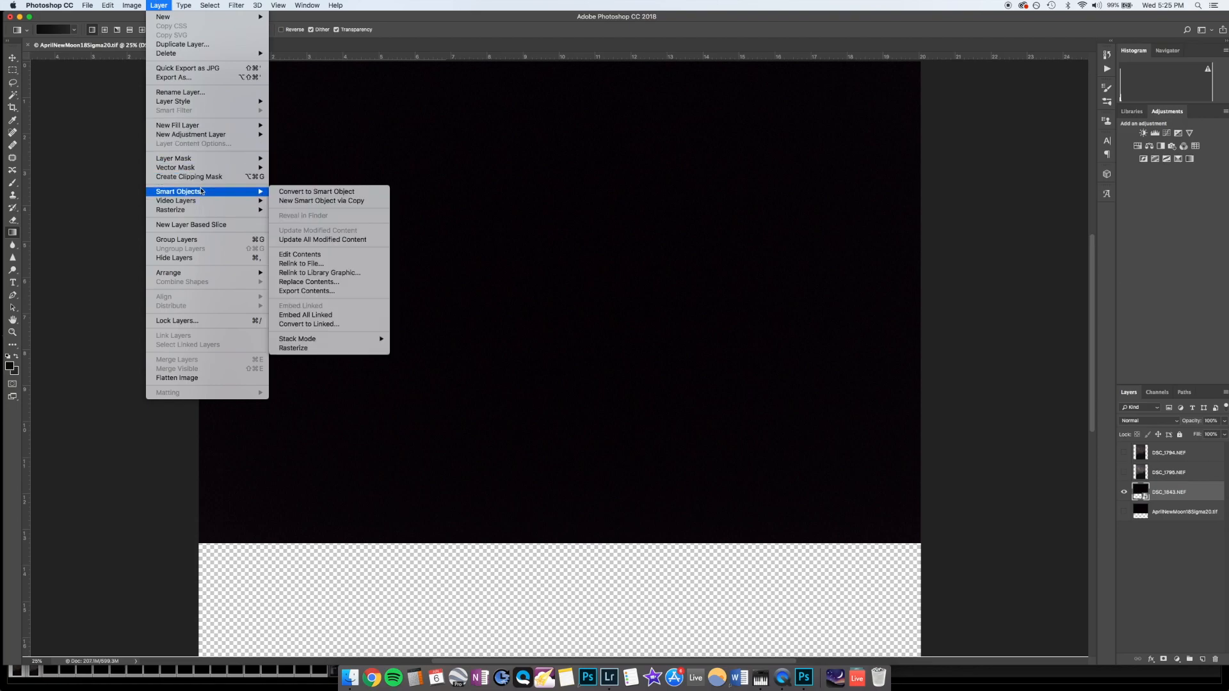
{"action": "mouse_move", "coordinate": [345, 340]}
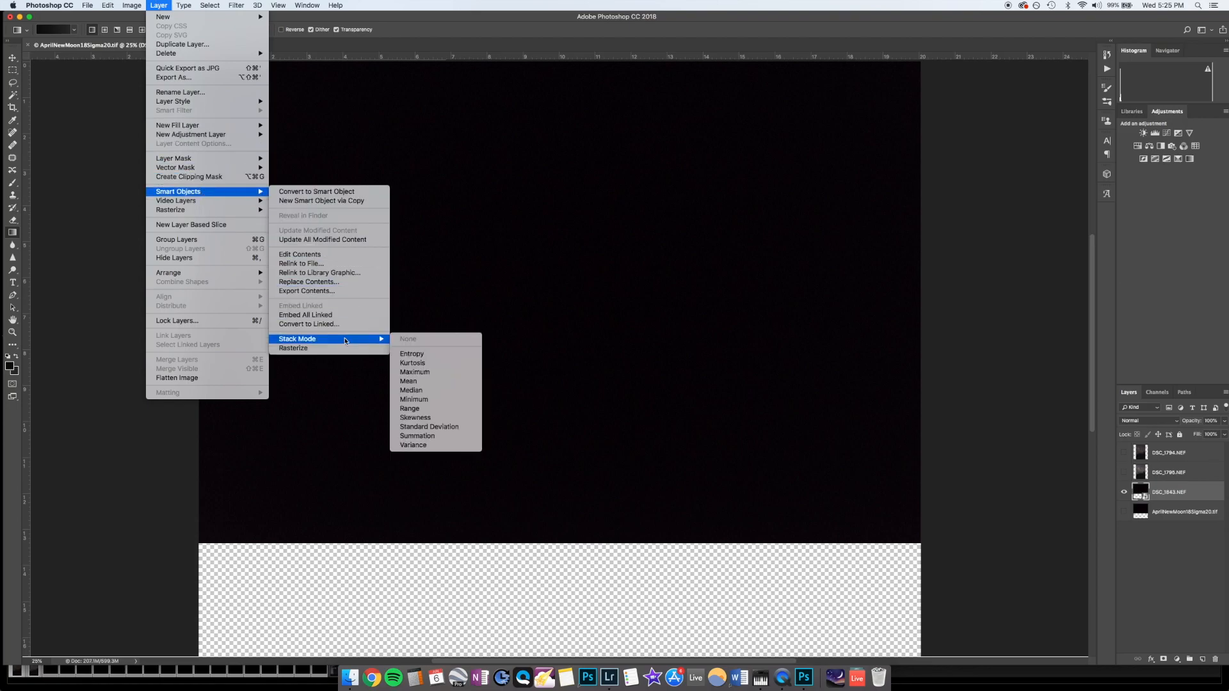
{"action": "left_click", "coordinate": [430, 393]}
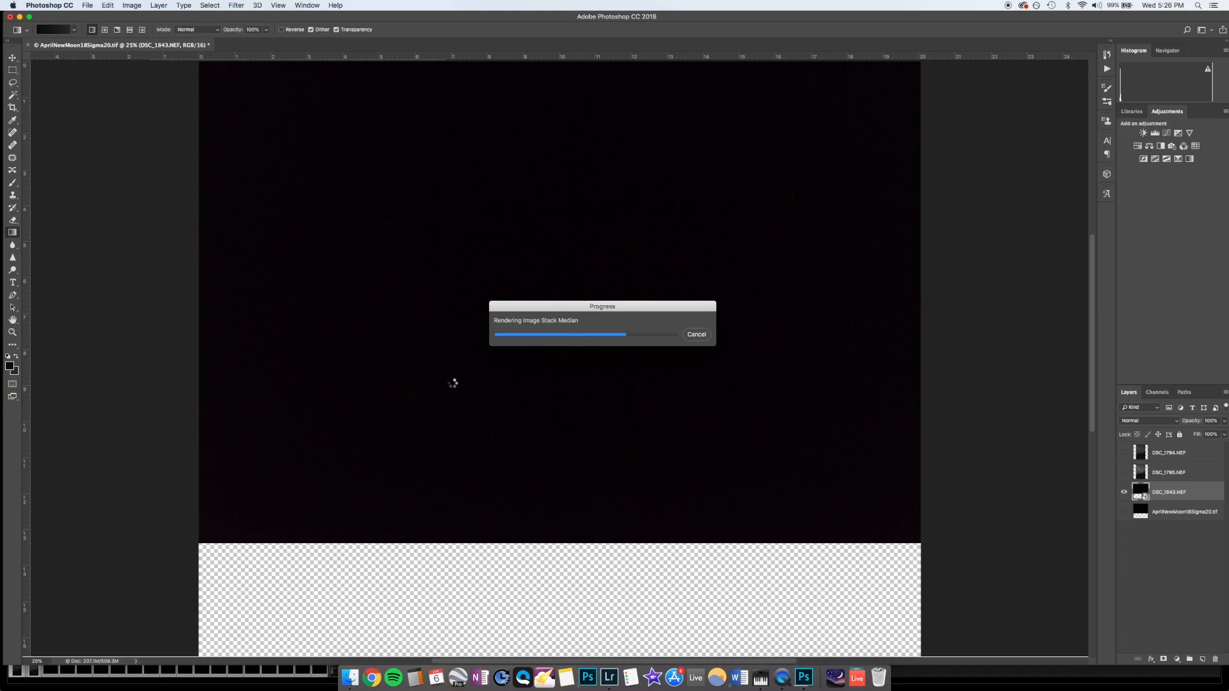
{"action": "left_click_drag", "start_coordinate": [581, 304], "coordinate": [483, 271]}
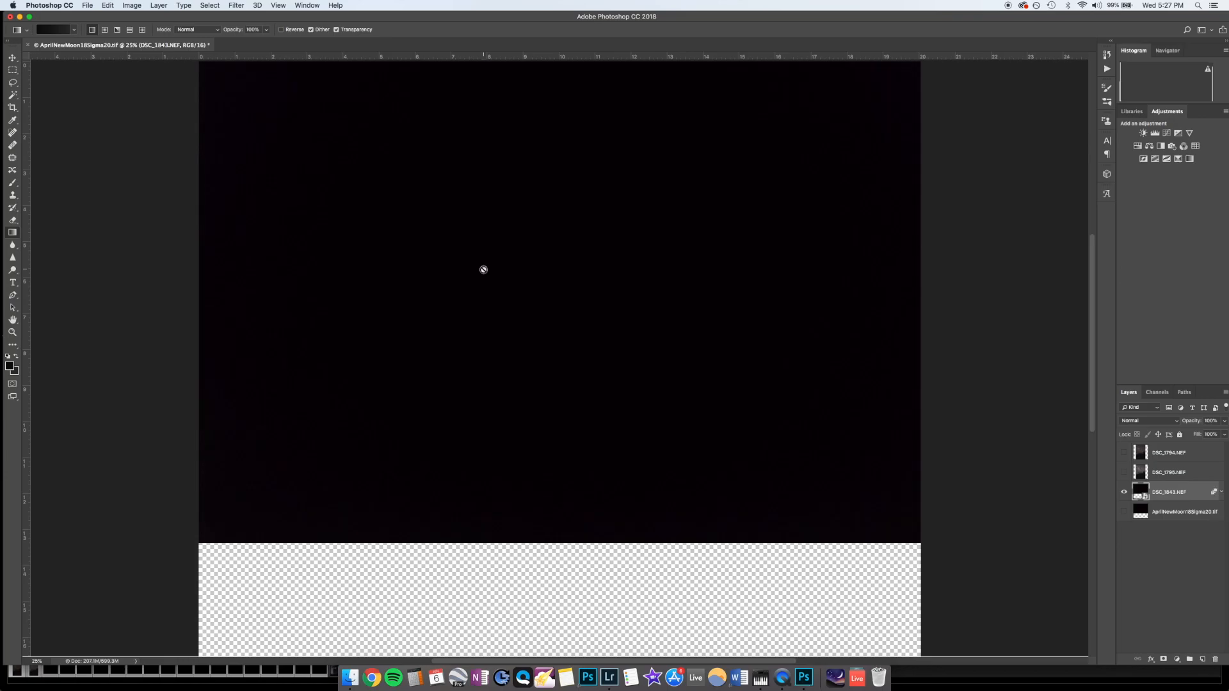
Step: Rasterize the median-stacked DSC_1843.NEF smart object layer
{"action": "left_click", "coordinate": [1190, 548]}
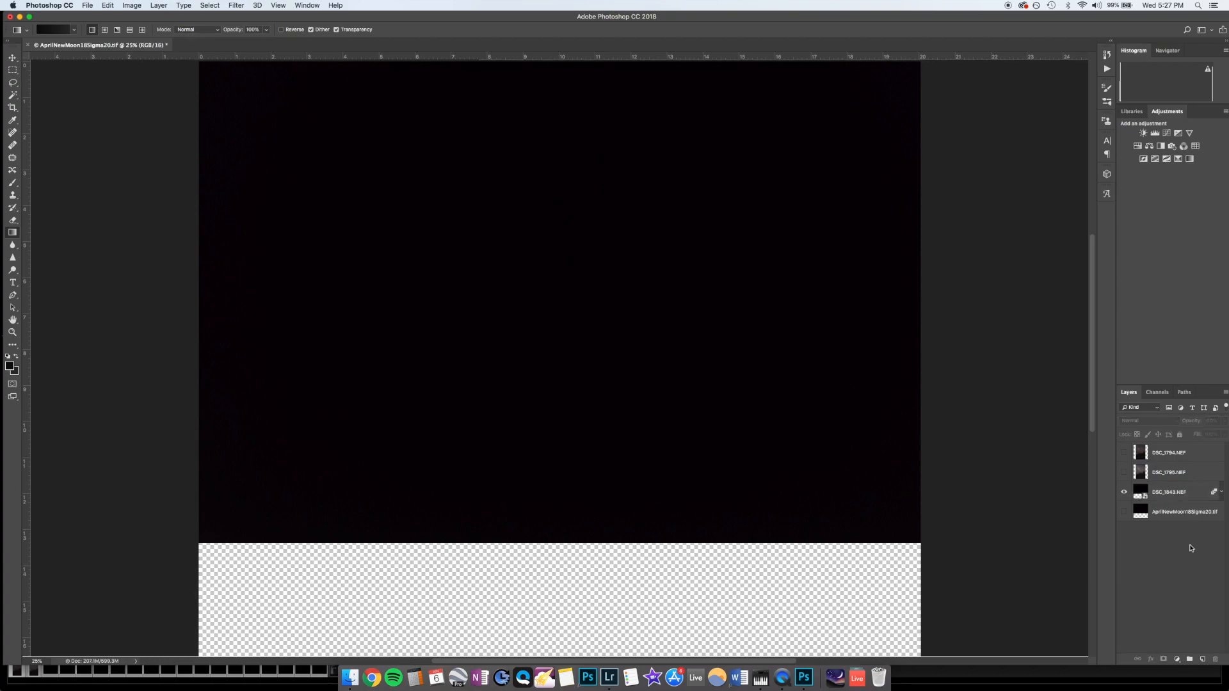
{"action": "left_click", "coordinate": [1170, 498]}
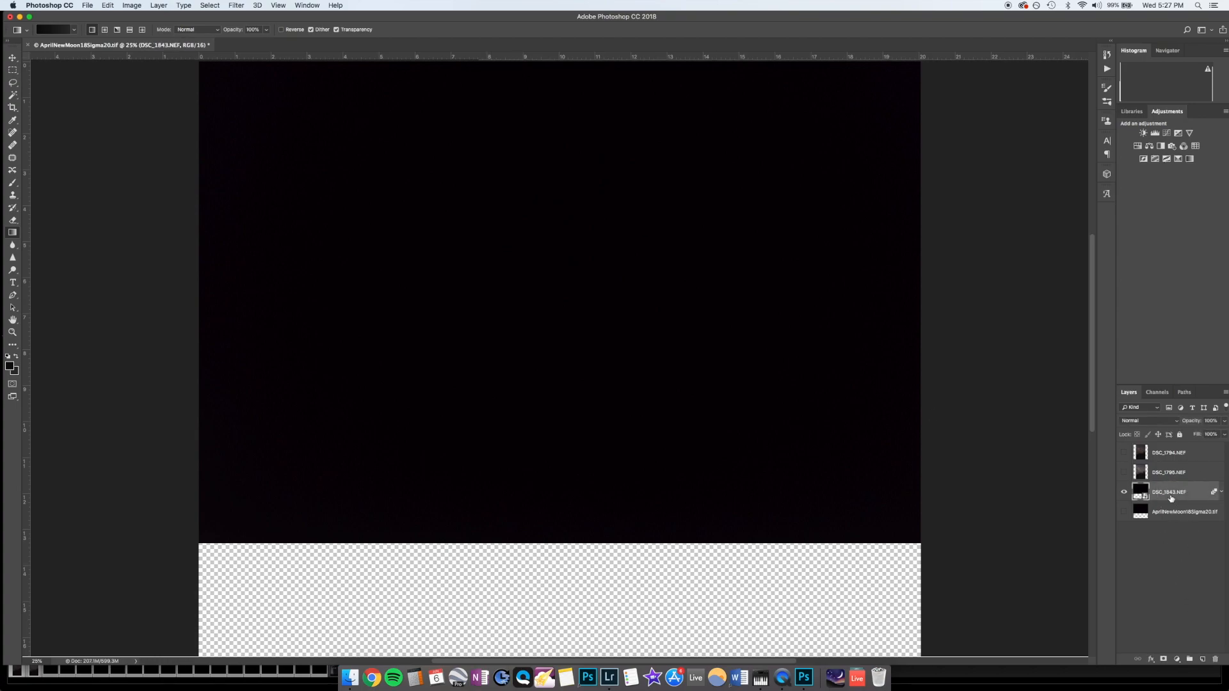
{"action": "right_click", "coordinate": [1174, 499]}
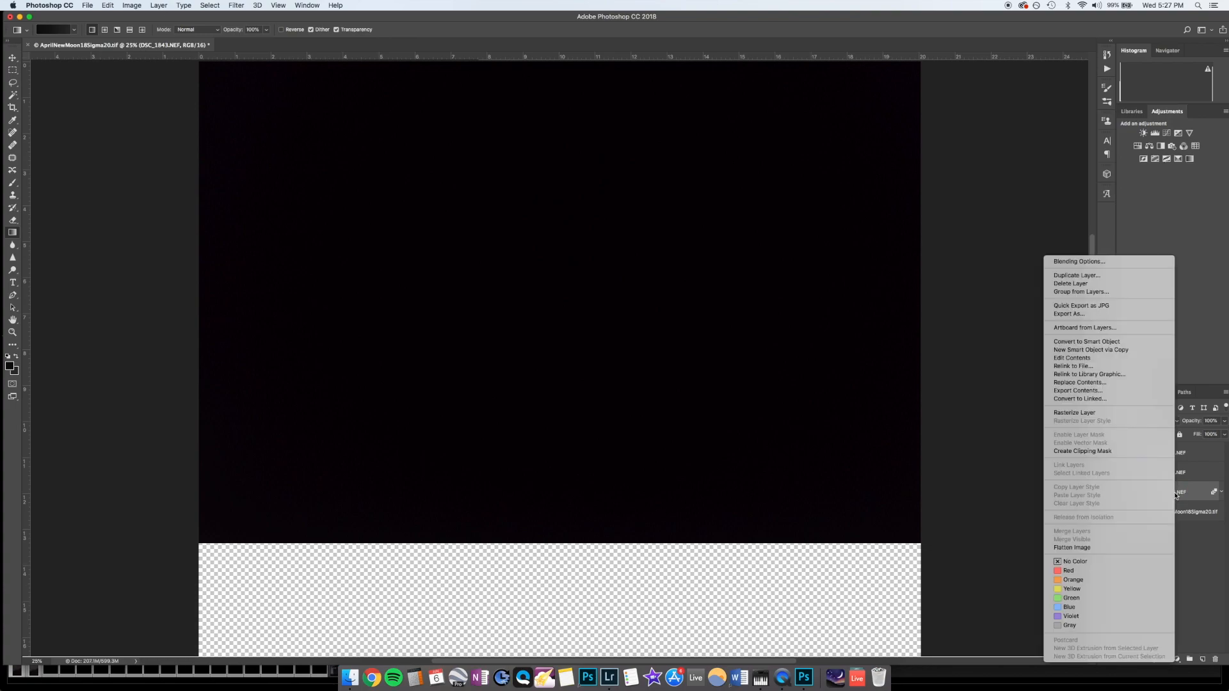
{"action": "left_click", "coordinate": [1129, 412]}
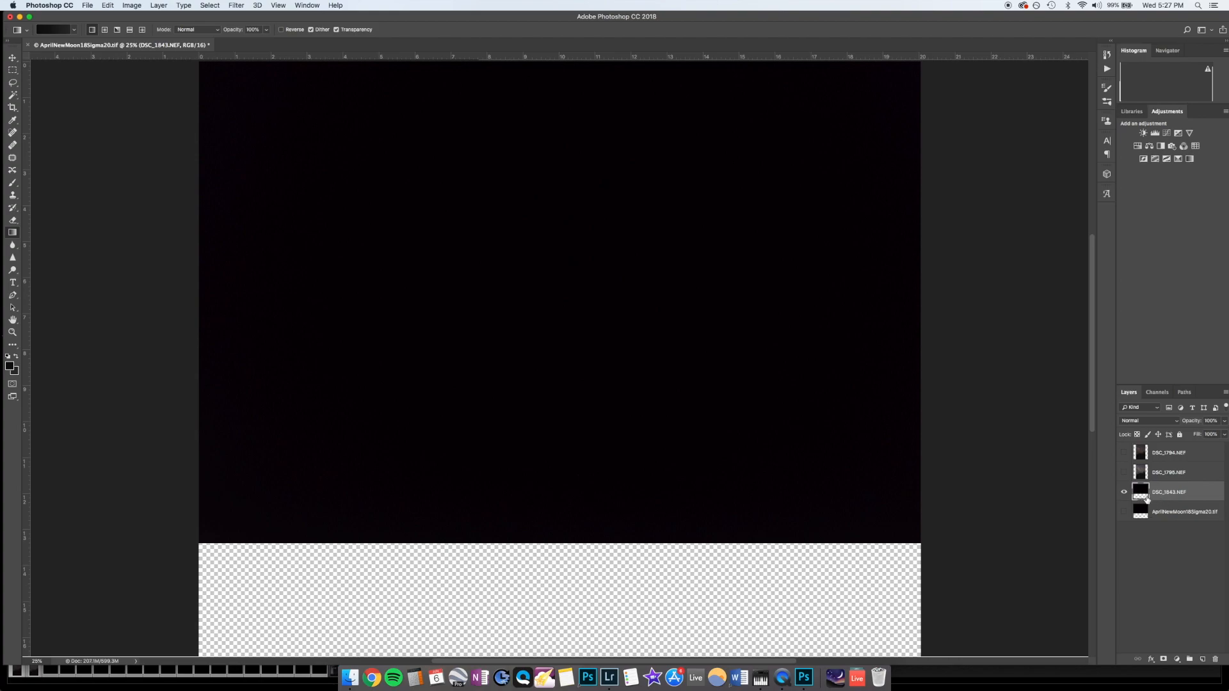
Step: Move the median-stacked DSC_1843.NEF dark-frame layer to the top of the layer stack and duplicate it
{"action": "left_click_drag", "start_coordinate": [1147, 499], "coordinate": [1170, 451]}
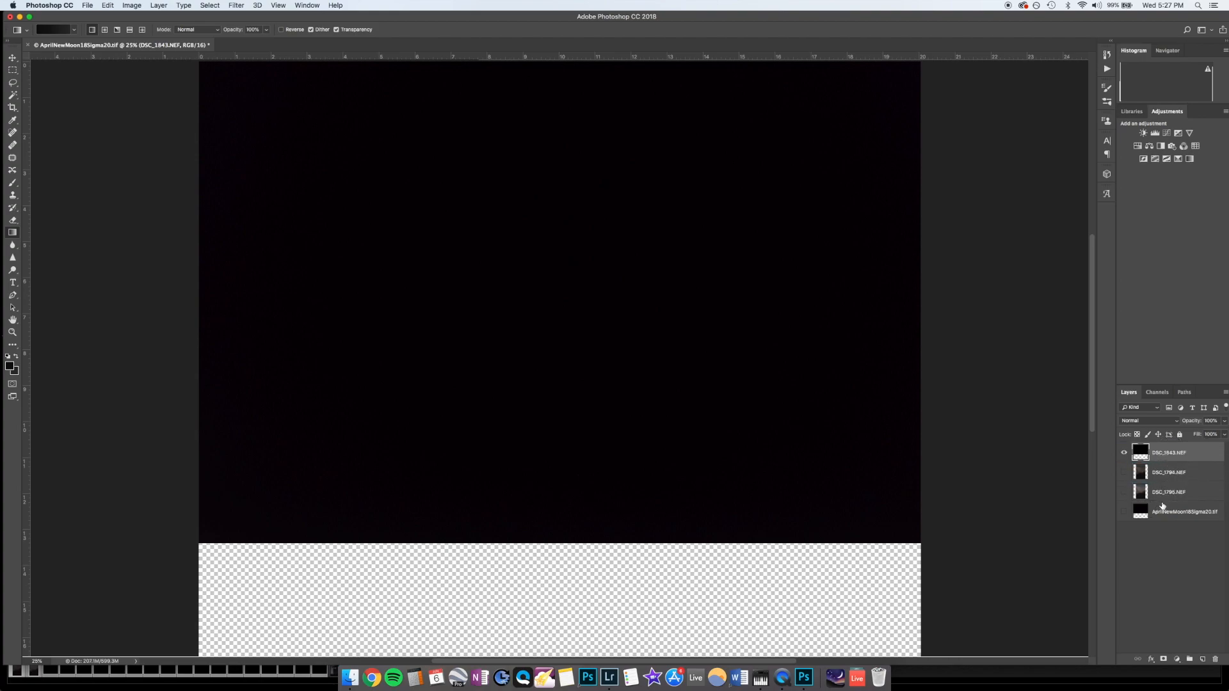
{"action": "right_click", "coordinate": [1166, 457]}
{"action": "left_click", "coordinate": [1087, 306]}
{"action": "left_click", "coordinate": [404, 143]}
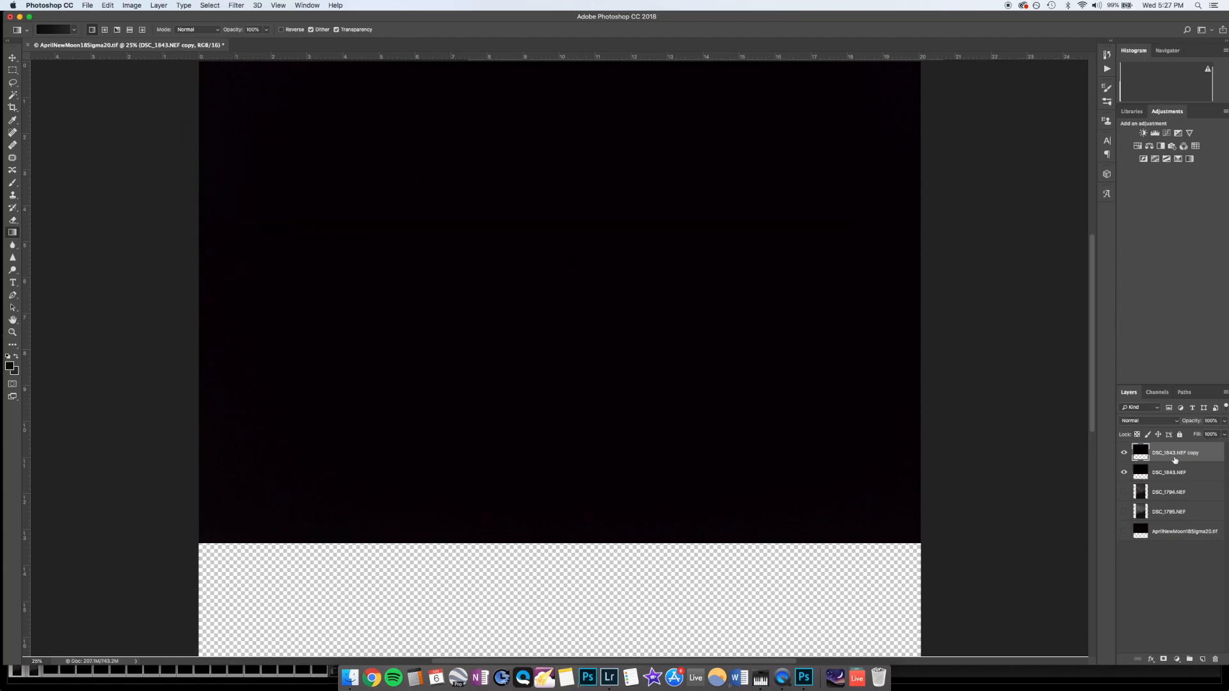
Step: Rotate the duplicated dark-frame layer 90° counter clockwise and move it down to fill the canvas height, matching the Milky Way photos' orientation
{"action": "scroll", "coordinate": [858, 448], "scroll_direction": "up", "scroll_amount": 5}
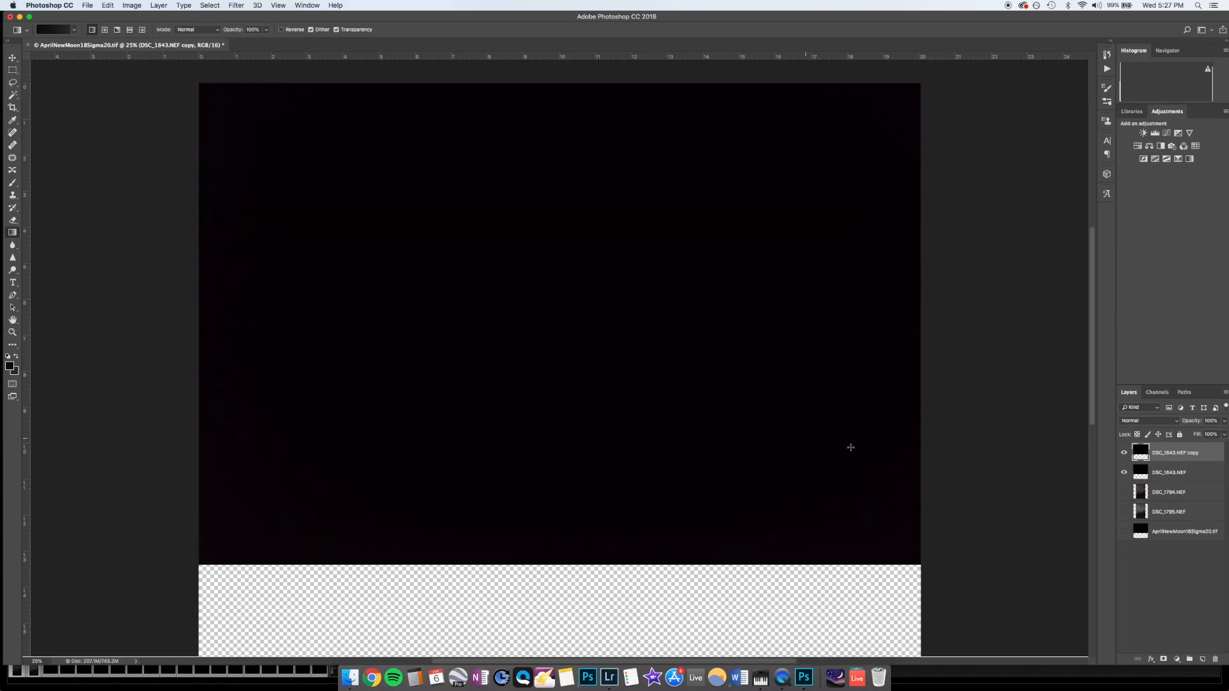
{"action": "scroll", "coordinate": [880, 451], "scroll_direction": "down", "scroll_amount": 4}
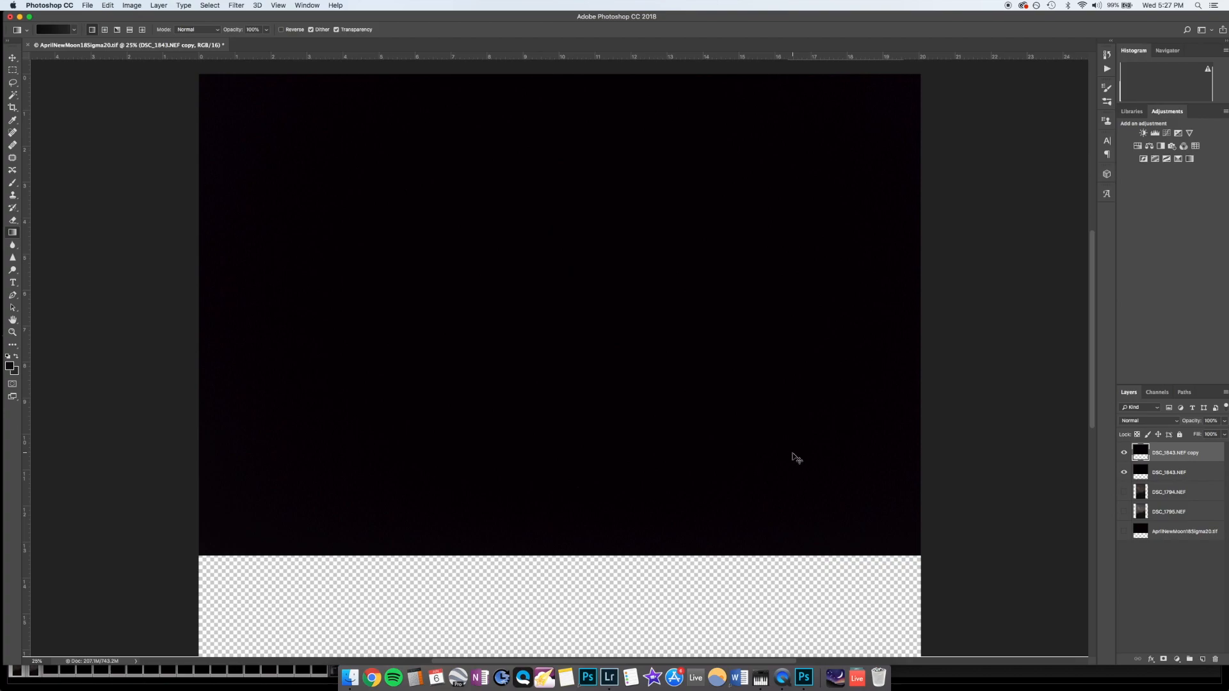
{"action": "key", "text": "super+5"}
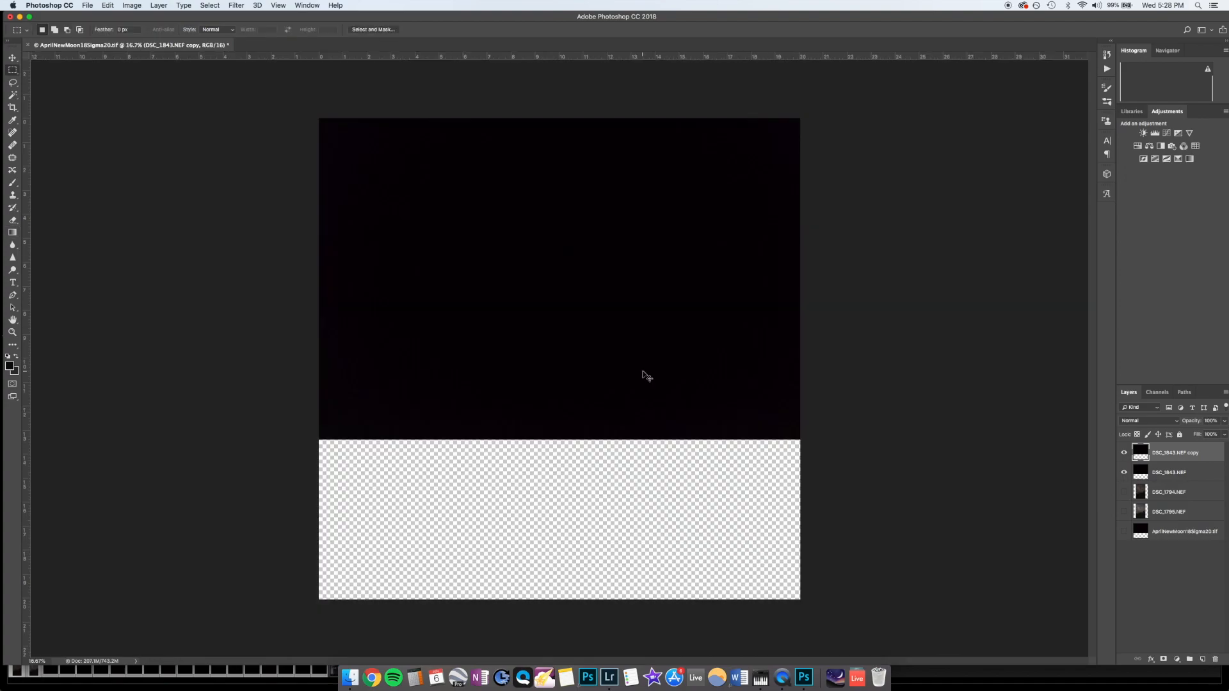
{"action": "key", "text": "super+t"}
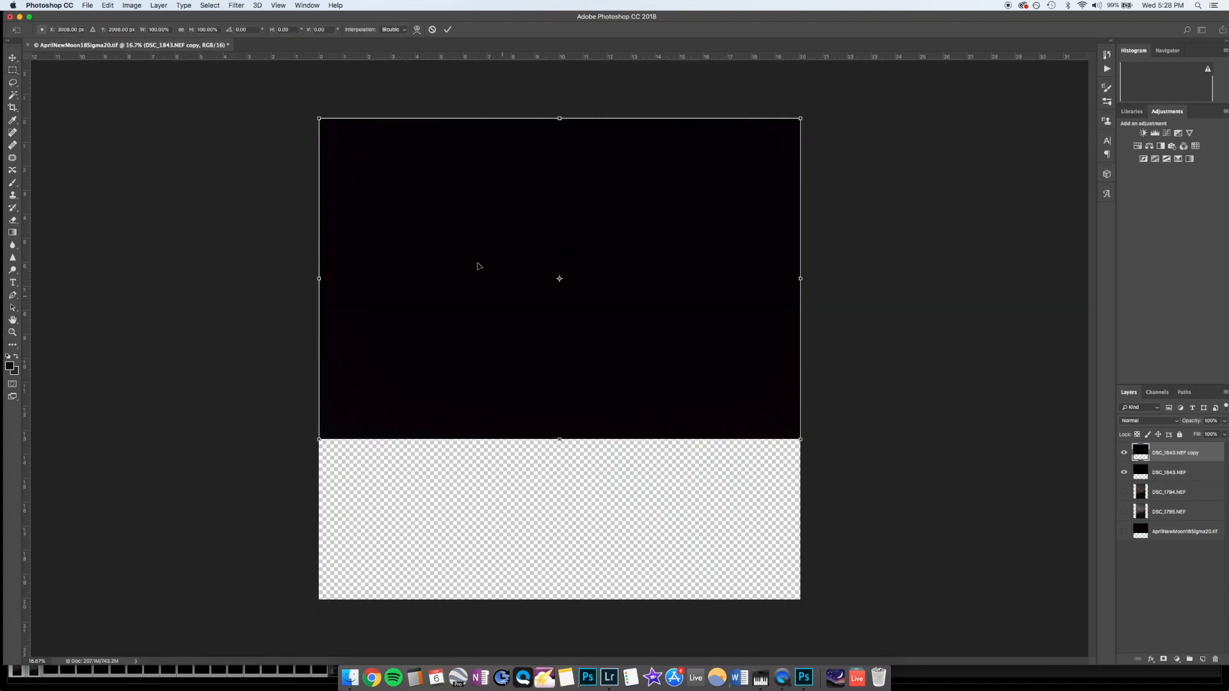
{"action": "right_click", "coordinate": [474, 259]}
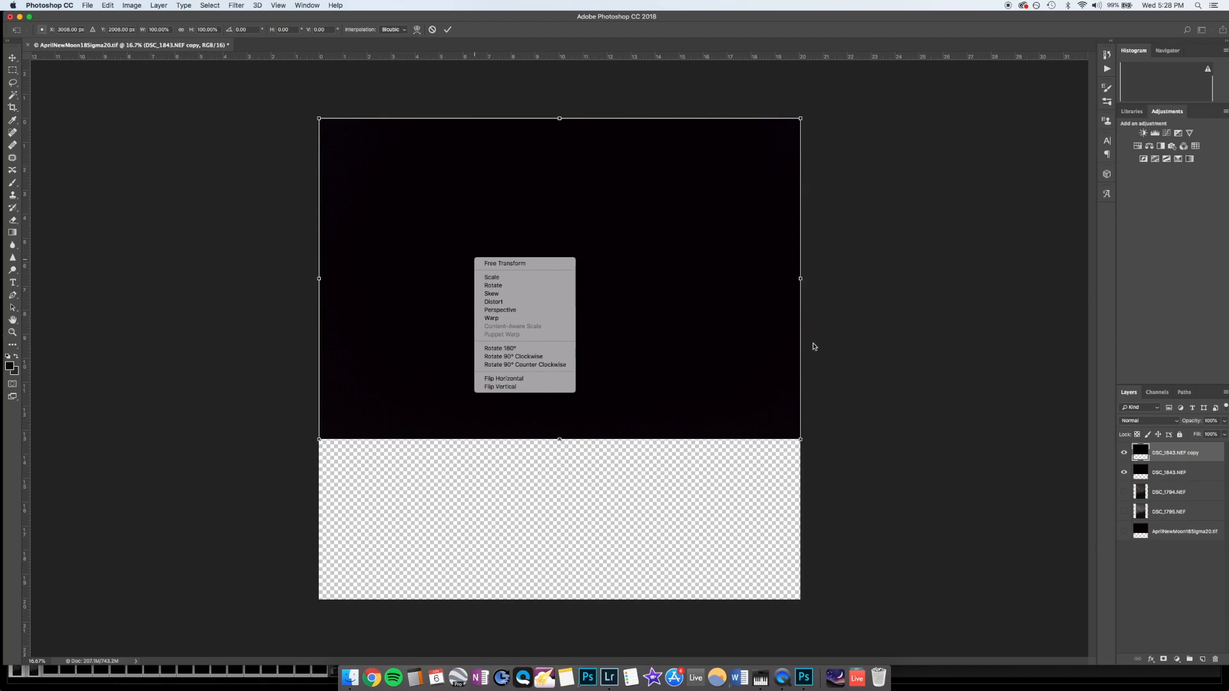
{"action": "left_click", "coordinate": [559, 365]}
{"action": "left_click_drag", "start_coordinate": [625, 316], "coordinate": [621, 403]}
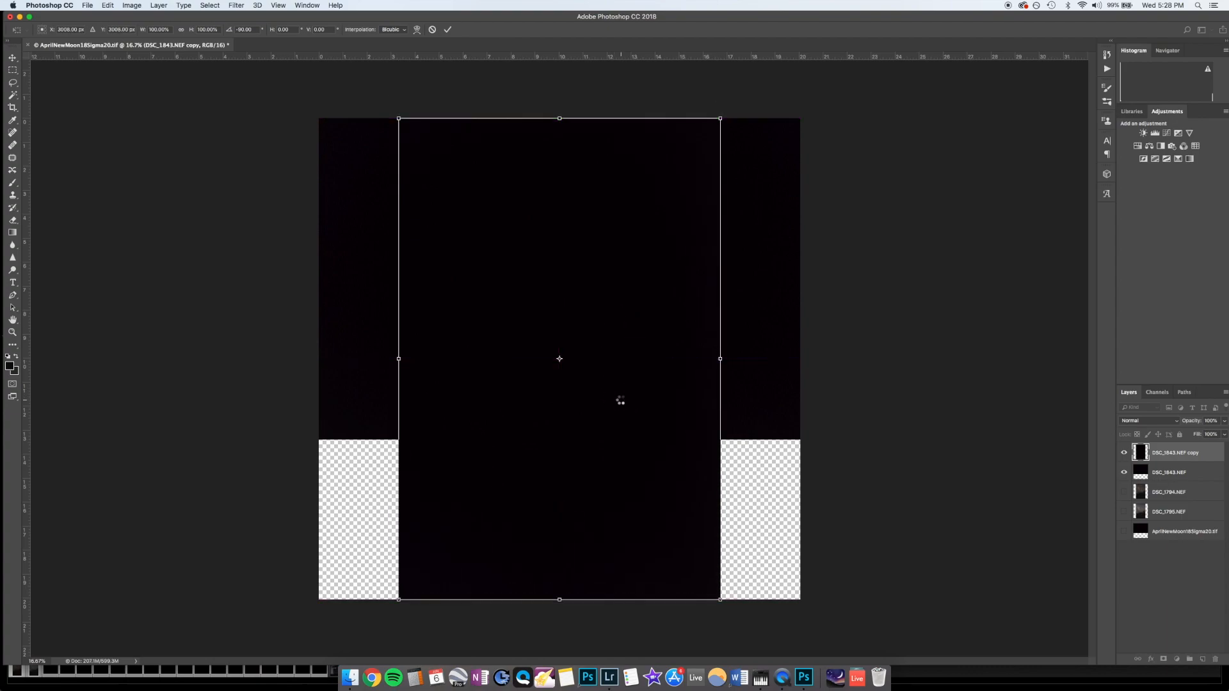
{"action": "key", "text": "Return"}
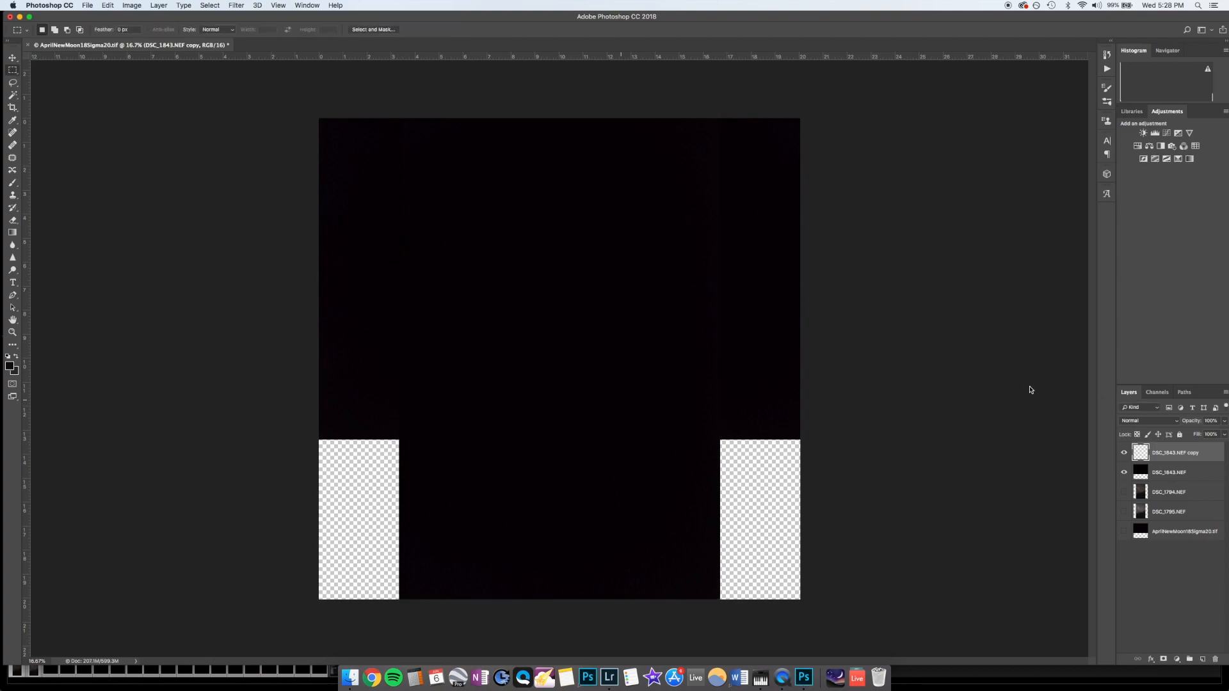
Step: Delete the original unrotated DSC_1843.NEF dark-frame layer
{"action": "left_click", "coordinate": [1157, 475]}
{"action": "right_click", "coordinate": [1157, 474]}
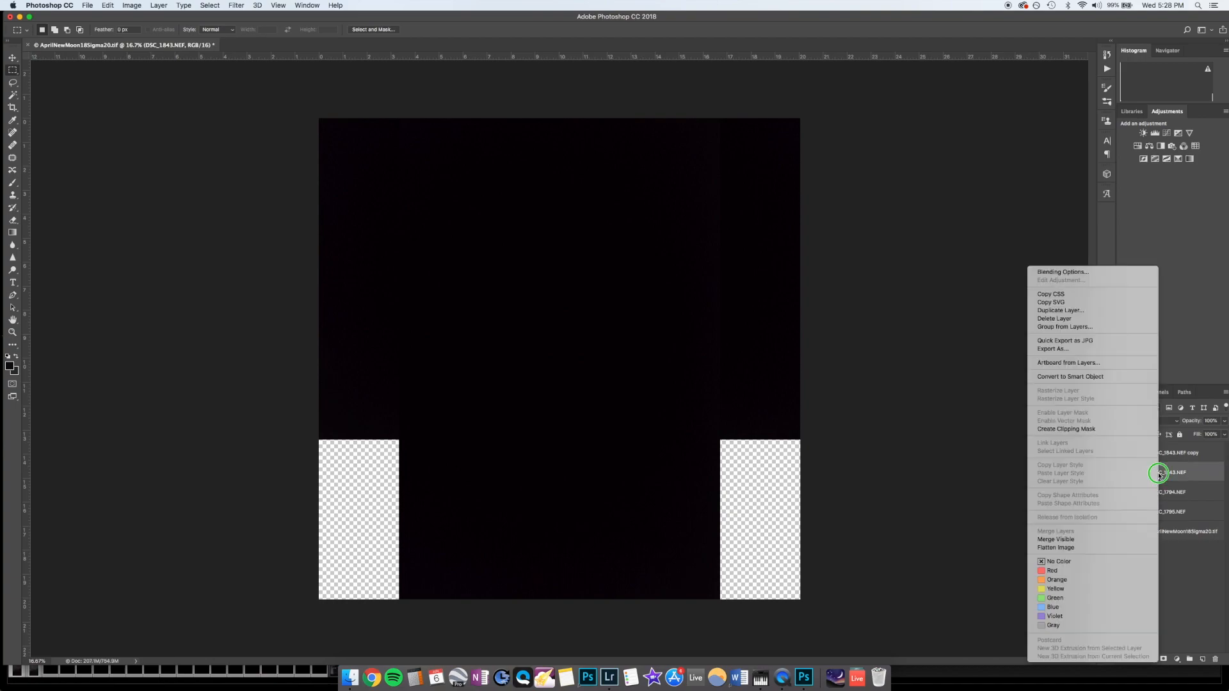
{"action": "left_click", "coordinate": [1101, 318]}
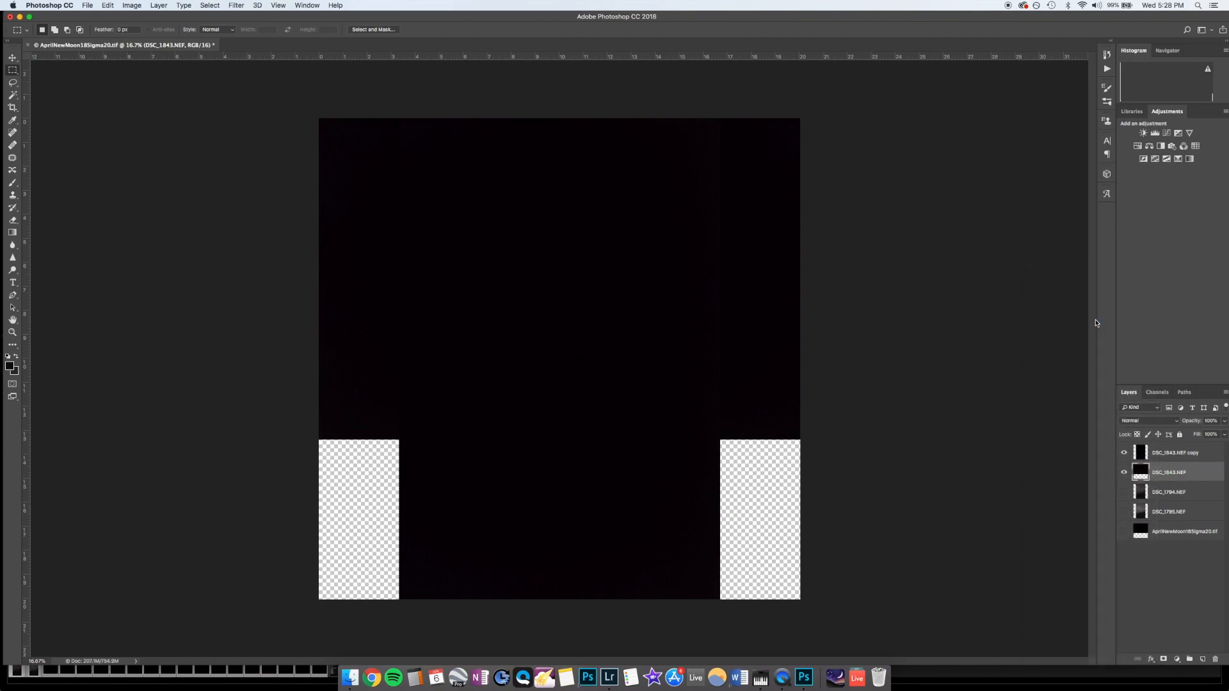
{"action": "left_click", "coordinate": [697, 215]}
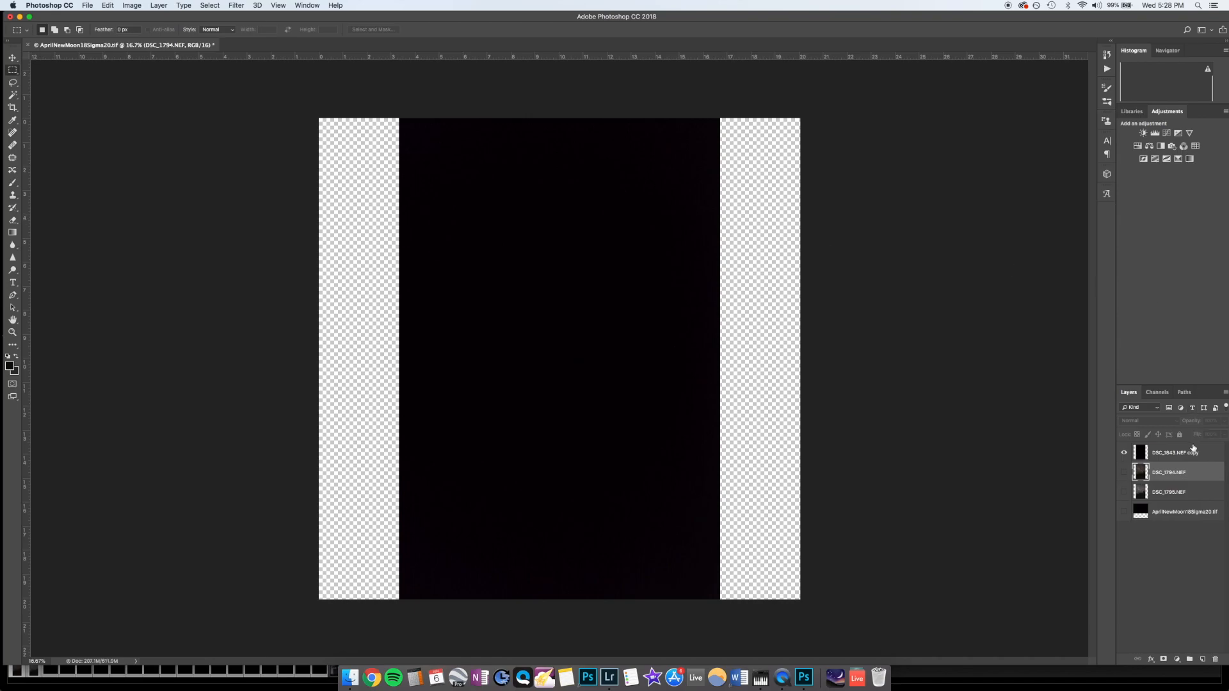
Step: Duplicate the rotated dark-frame layer within the same document
{"action": "left_click", "coordinate": [1171, 453]}
{"action": "right_click", "coordinate": [1171, 453]}
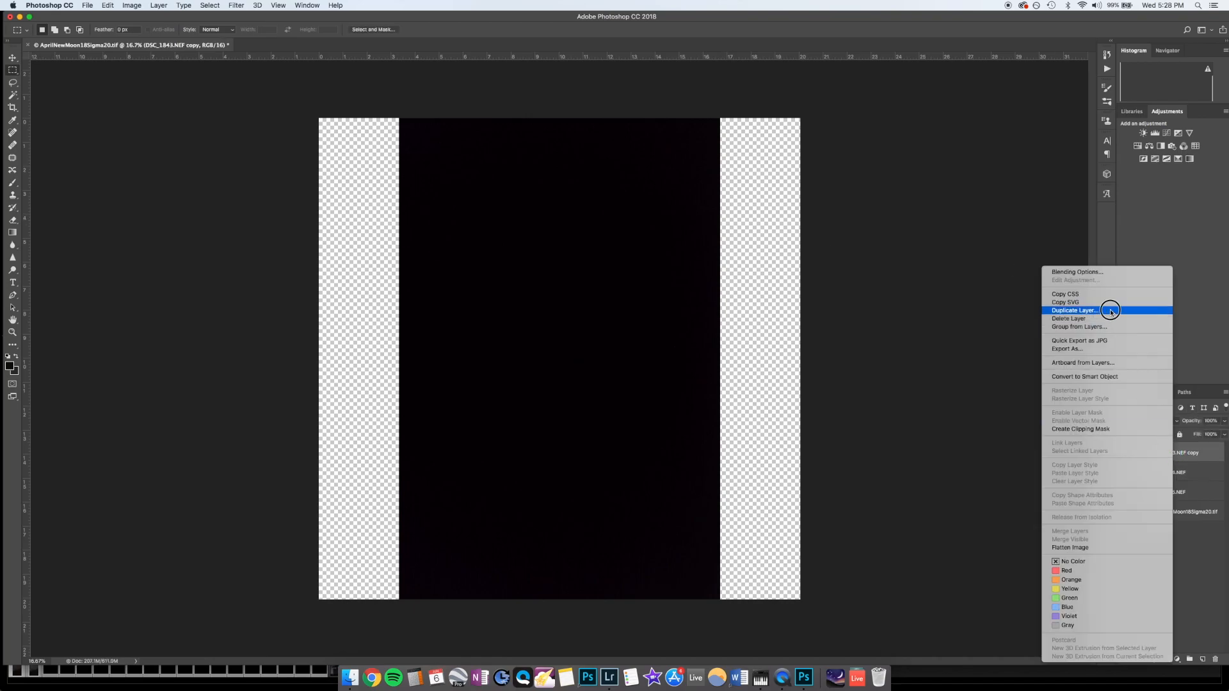
{"action": "left_click", "coordinate": [1076, 310]}
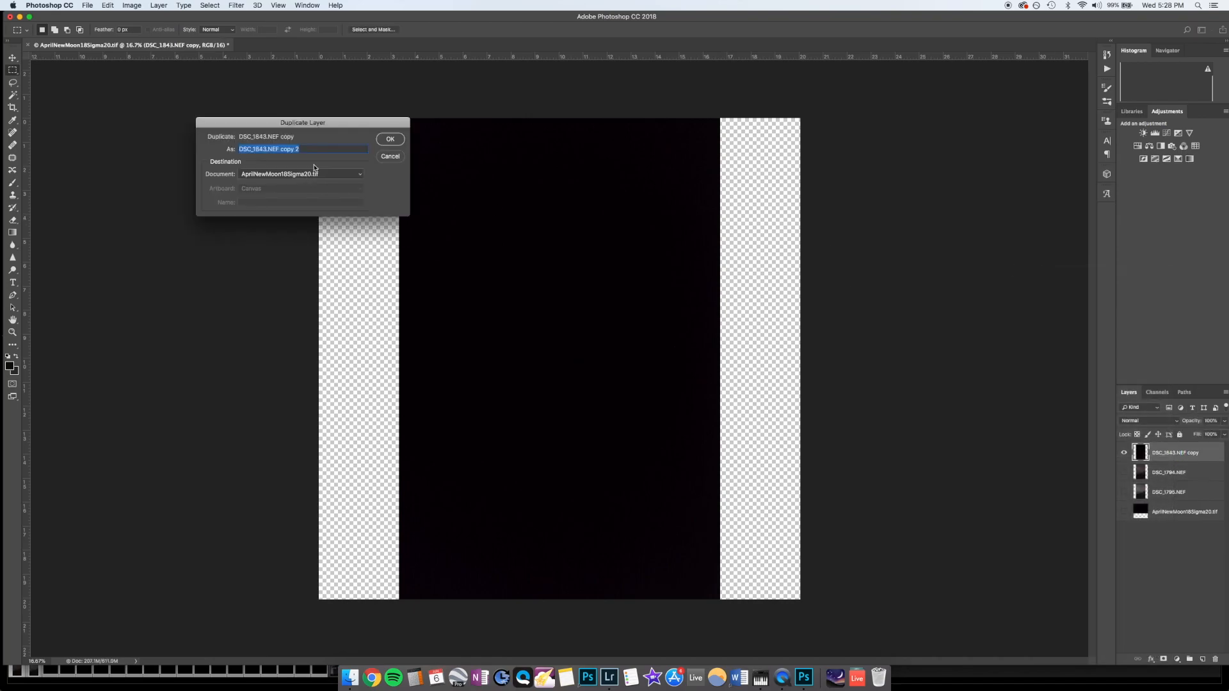
{"action": "left_click", "coordinate": [389, 139]}
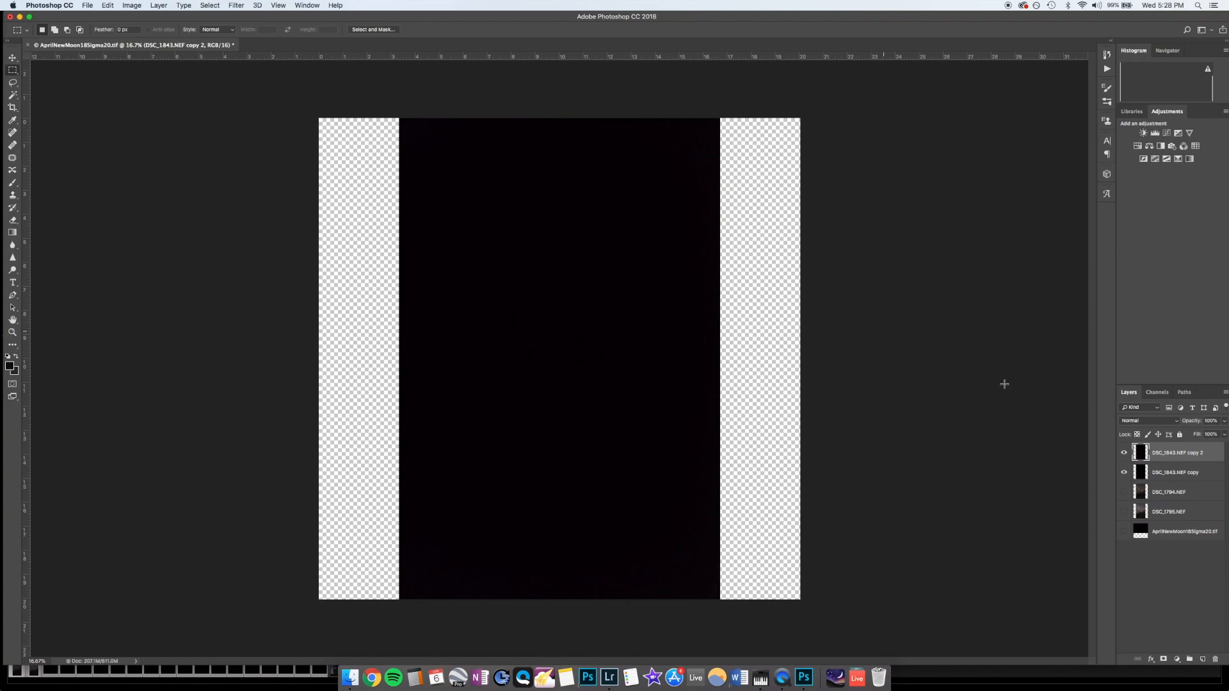
Step: Show the DSC_1794.NEF and DSC_1795.NEF layers and place the DSC_1843.NEF copy layer between them
{"action": "left_click", "coordinate": [1159, 493]}
{"action": "left_click_drag", "start_coordinate": [1125, 493], "coordinate": [1124, 512]}
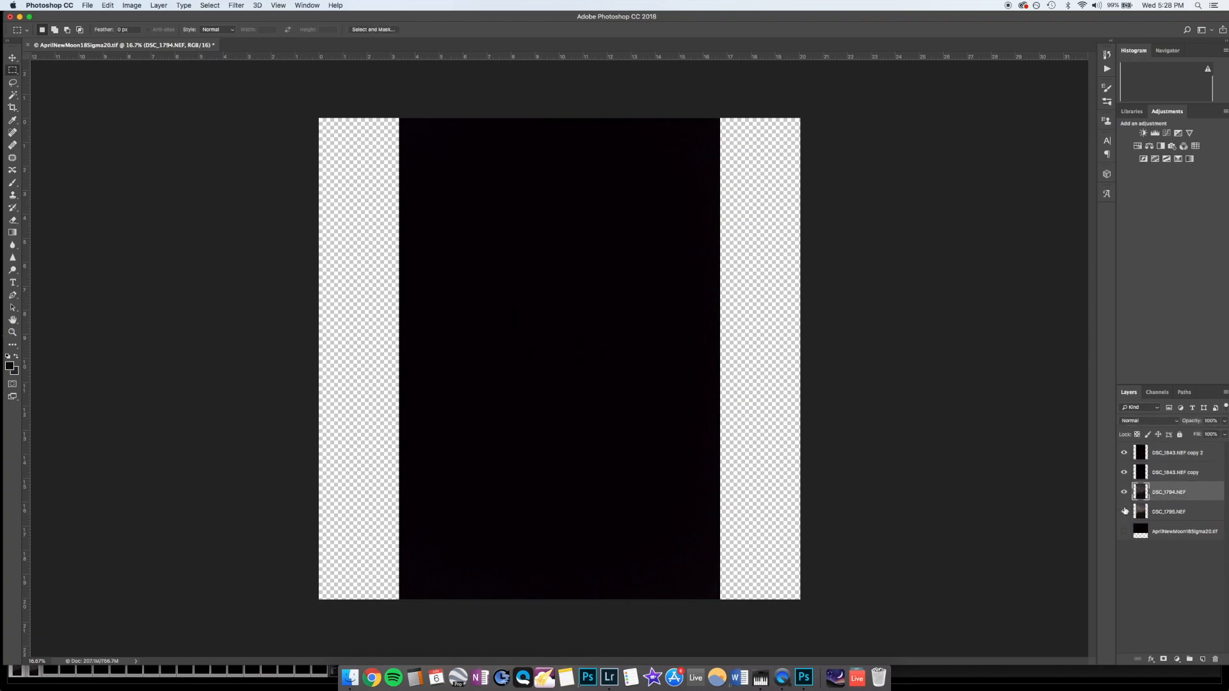
{"action": "left_click", "coordinate": [1166, 474]}
{"action": "left_click_drag", "start_coordinate": [1190, 481], "coordinate": [1189, 506]}
Step: Clear the fixed crop ratio and crop the canvas to the edges of the portrait image, removing the transparent side strips
{"action": "left_click", "coordinate": [12, 107]}
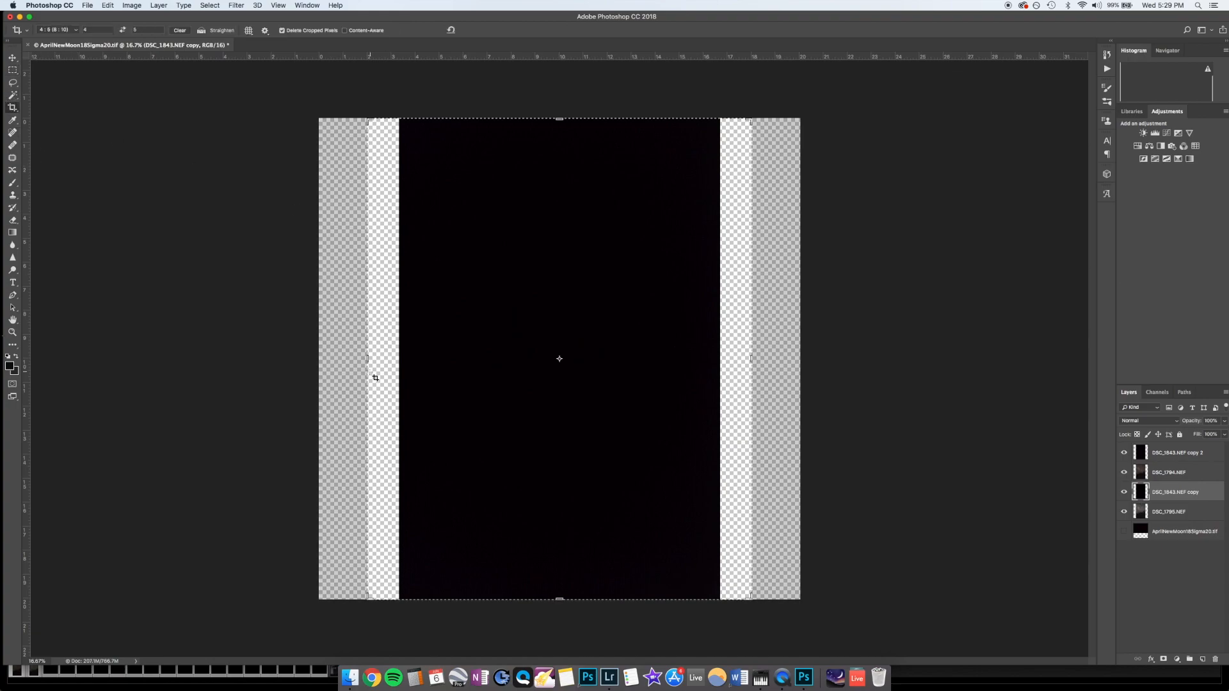
{"action": "left_click_drag", "start_coordinate": [366, 358], "coordinate": [382, 358]}
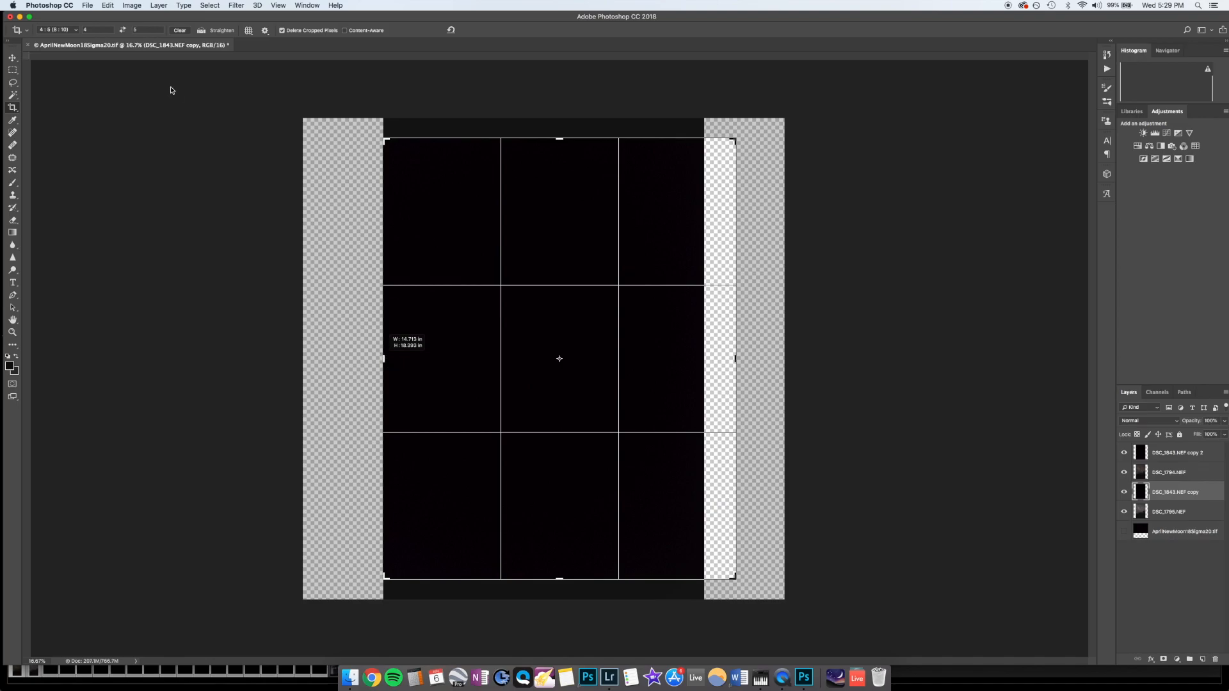
{"action": "left_click", "coordinate": [182, 30]}
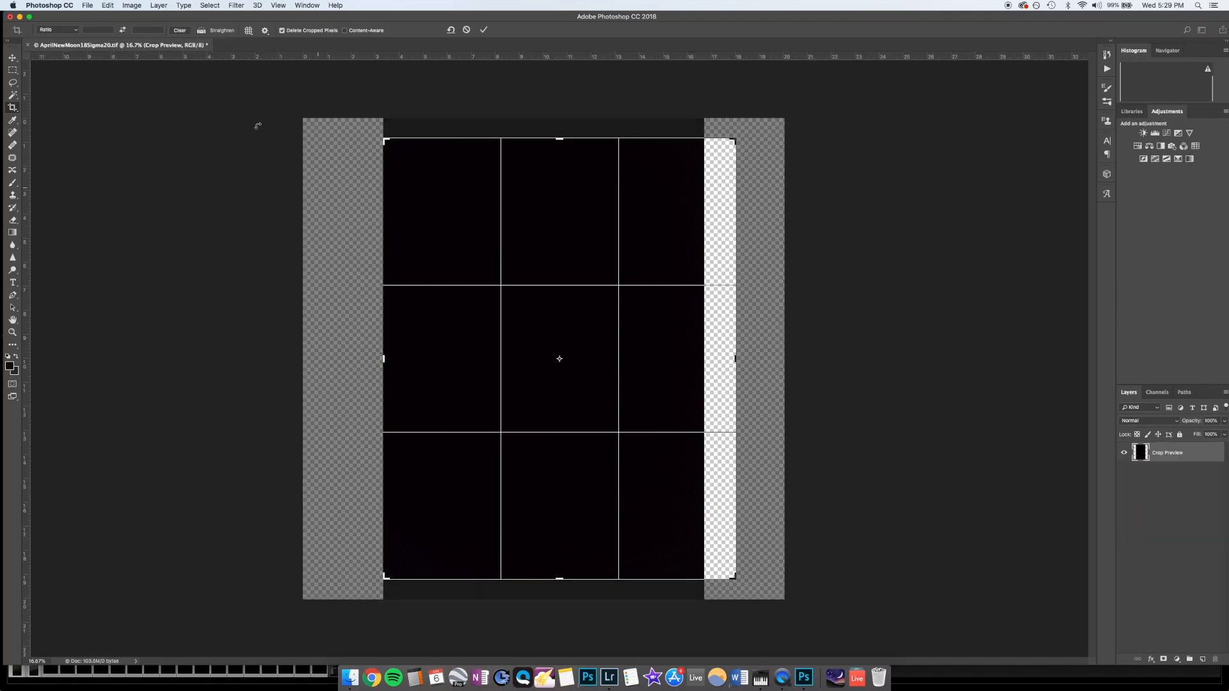
{"action": "mouse_move", "coordinate": [559, 135]}
{"action": "left_mouse_down"}
{"action": "mouse_move", "coordinate": [557, 113]}
{"action": "mouse_move", "coordinate": [555, 128]}
{"action": "left_mouse_up"}
{"action": "key", "text": "super+r"}
{"action": "left_click_drag", "start_coordinate": [734, 359], "coordinate": [720, 358]}
{"action": "left_click_drag", "start_coordinate": [557, 594], "coordinate": [557, 600]}
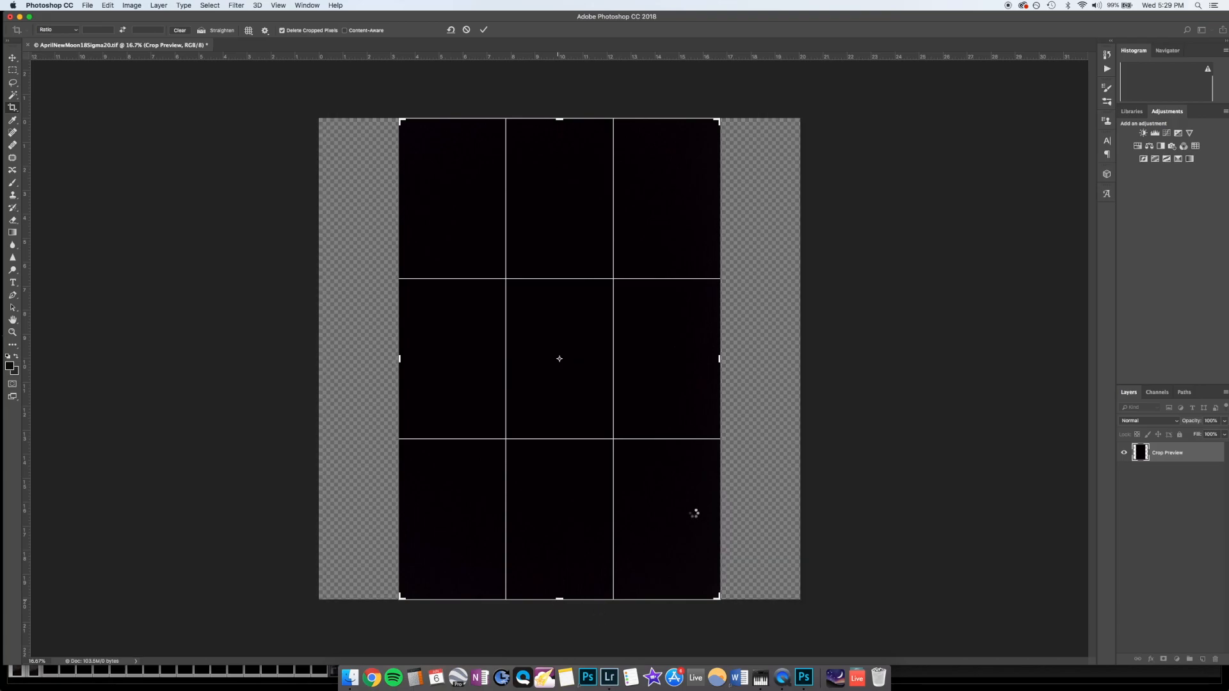
{"action": "key", "text": "Return"}
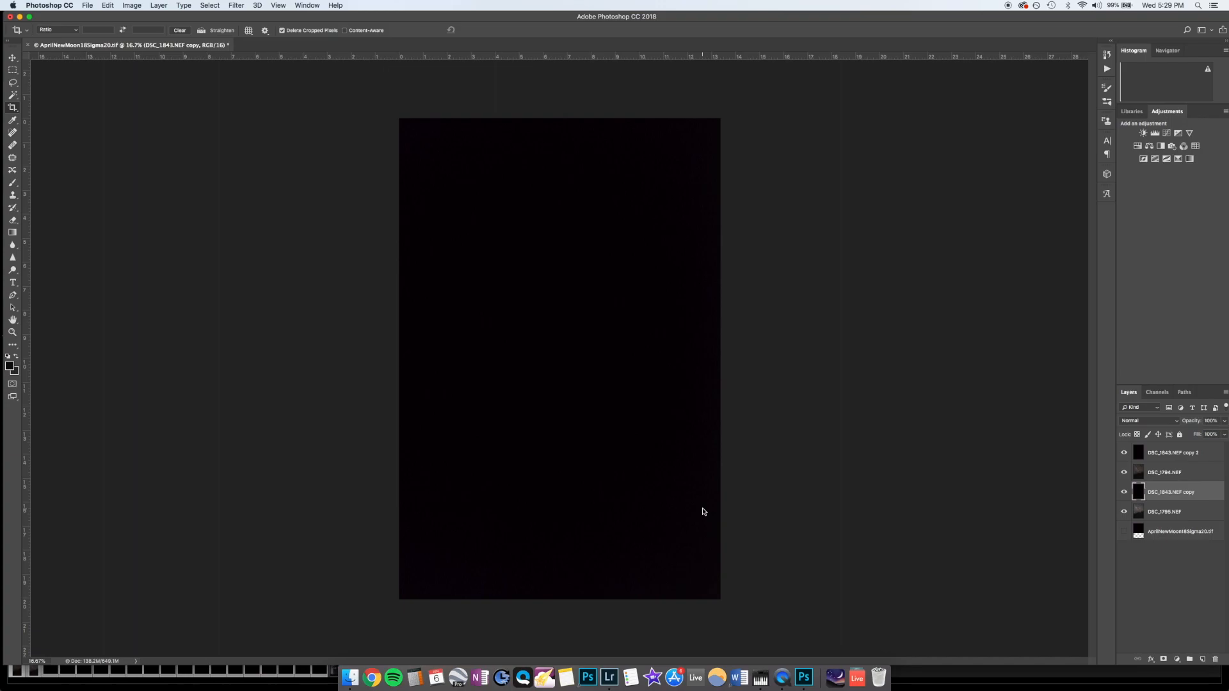
Step: Set the blend mode of the top dark-frame layer, DSC_1843.NEF copy 2, to Subtract
{"action": "left_click", "coordinate": [1180, 477]}
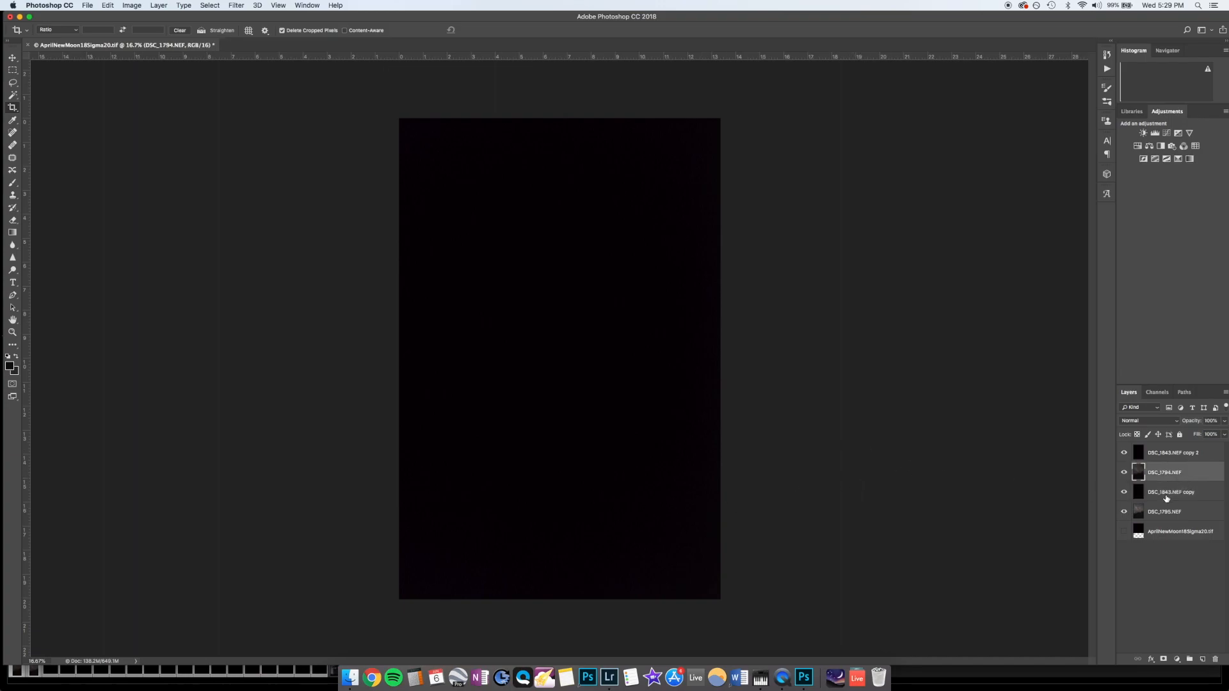
{"action": "left_click", "coordinate": [1165, 461]}
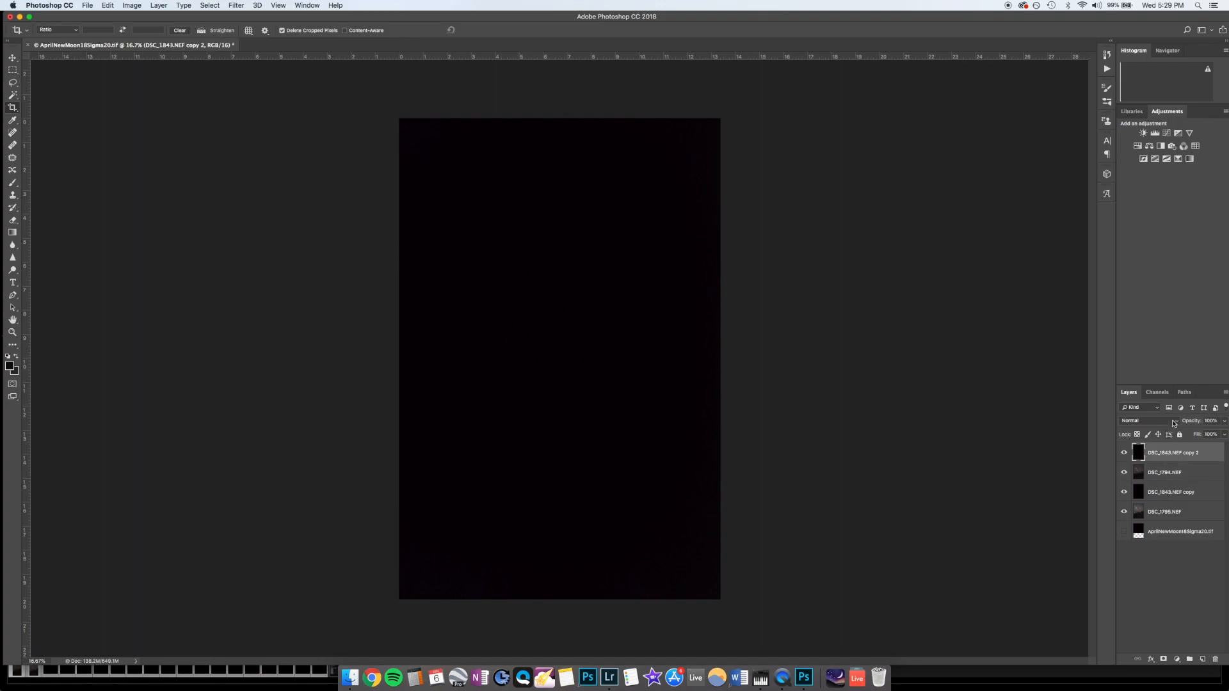
{"action": "left_click", "coordinate": [1173, 422]}
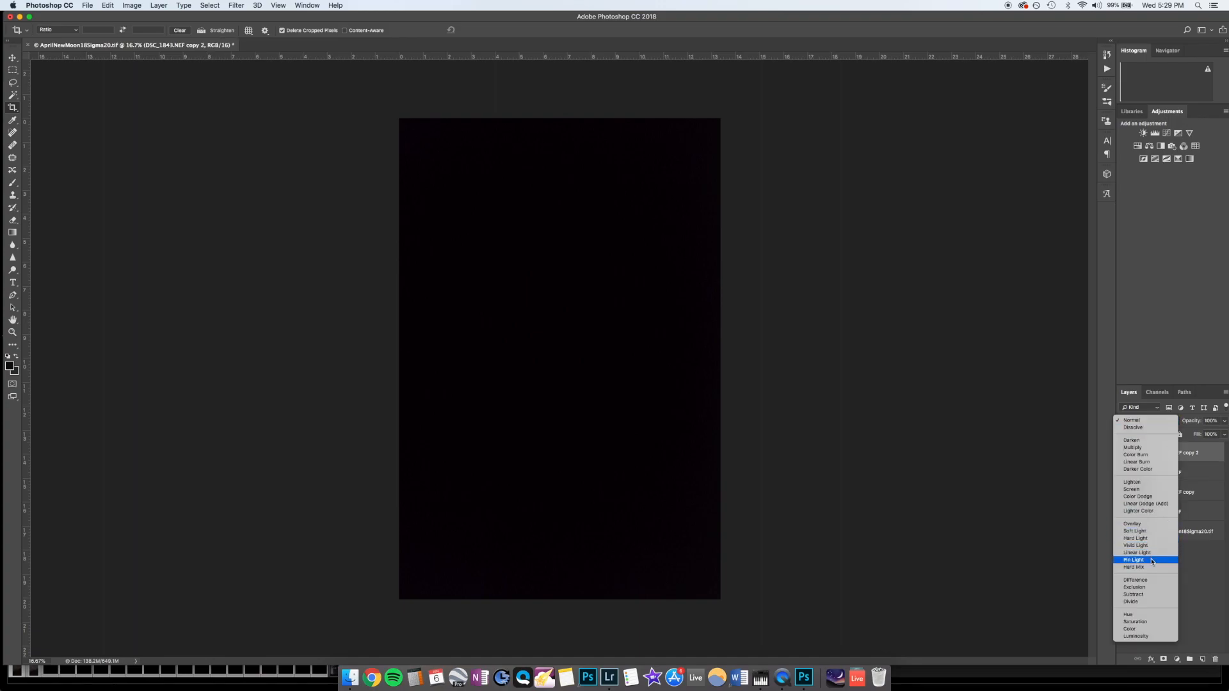
{"action": "left_click", "coordinate": [1151, 597]}
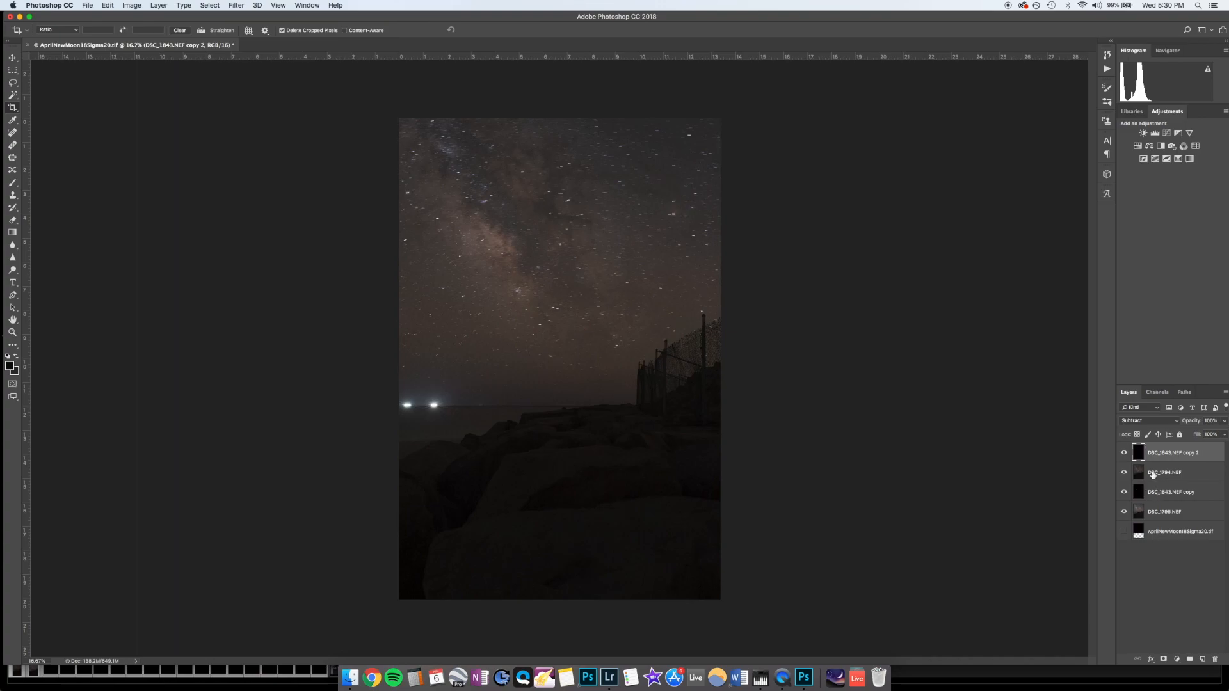
Step: Hide the DSC_1843.NEF copy 2 and DSC_1794.NEF layers, and set the DSC_1843.NEF copy layer's blend mode to Subtract
{"action": "left_click", "coordinate": [1124, 452]}
{"action": "left_click", "coordinate": [1124, 473]}
{"action": "left_click", "coordinate": [1168, 492]}
{"action": "left_click", "coordinate": [1149, 420]}
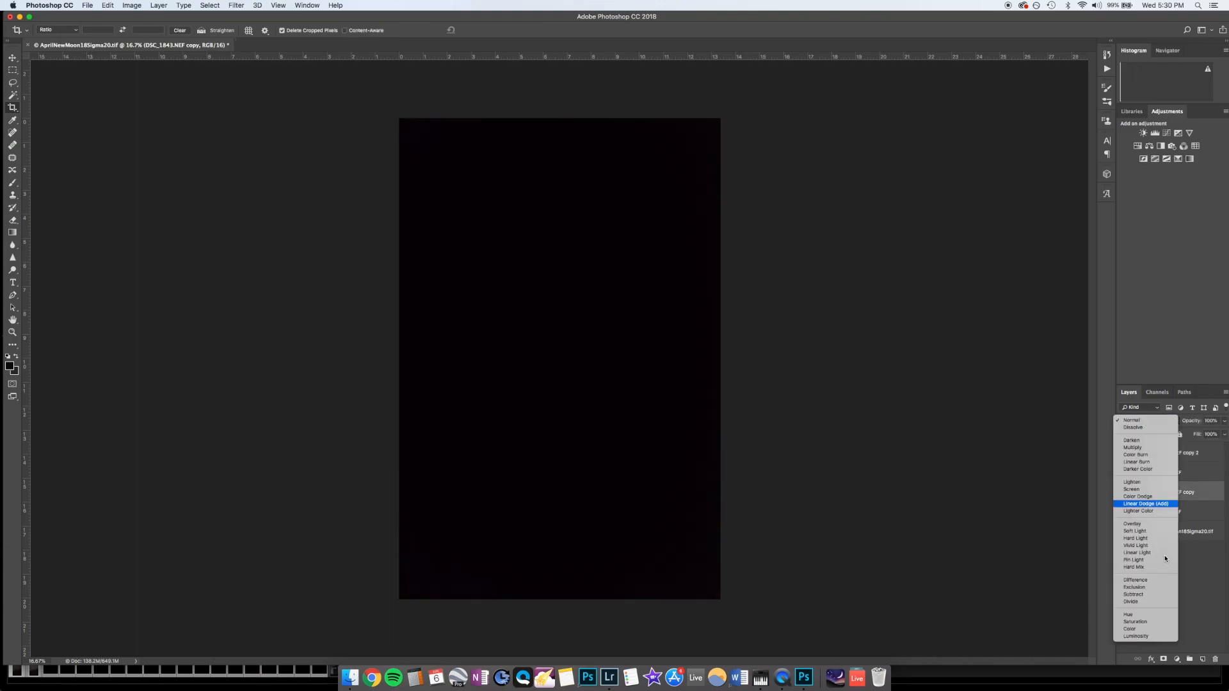
{"action": "left_click", "coordinate": [1157, 595]}
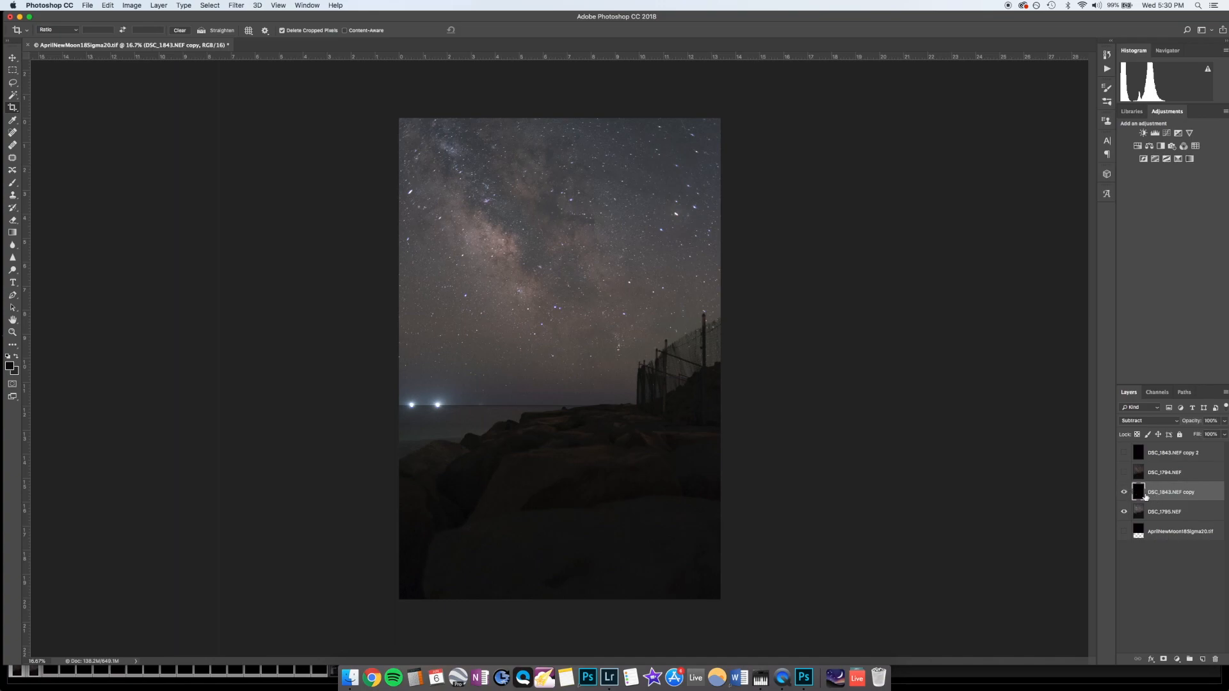
Step: Compare the DSC_1795.NEF sky up close with and without the dark-frame subtraction by toggling the DSC_1843.NEF copy layer's visibility
{"action": "left_click", "coordinate": [1125, 494]}
{"action": "left_click", "coordinate": [1124, 493]}
{"action": "key", "text": "super+plus"}
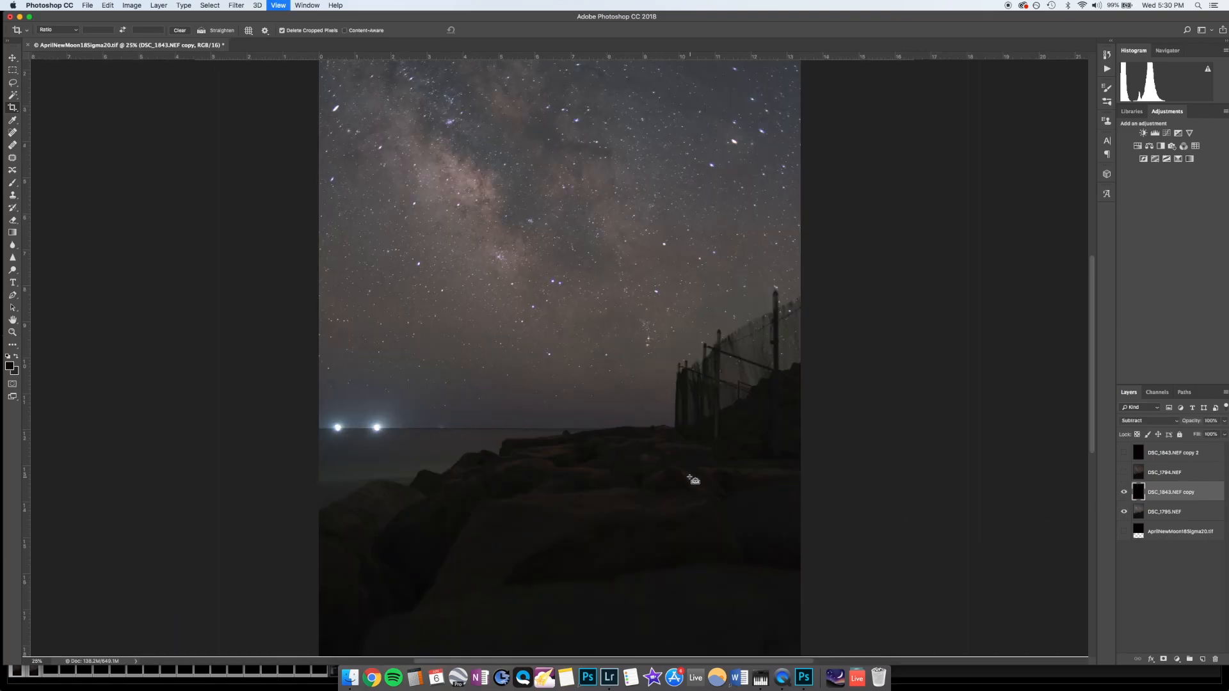
{"action": "key", "text": "super+plus"}
{"action": "key", "text": "super+plus"}
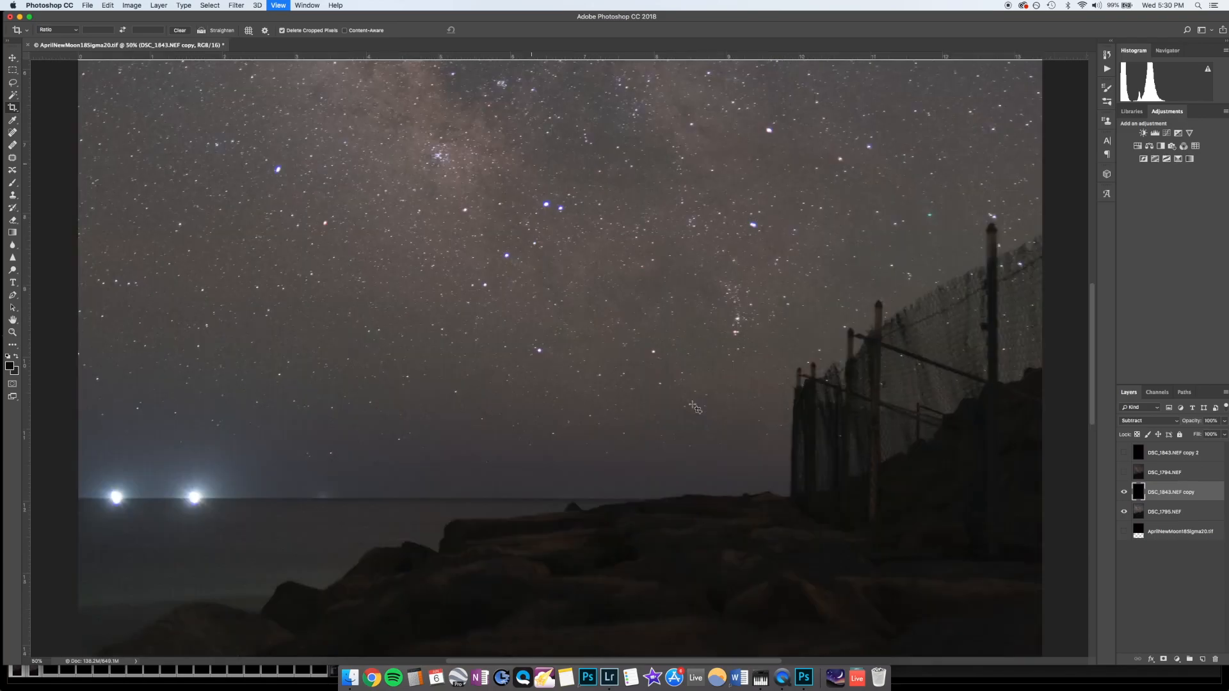
{"action": "scroll", "coordinate": [711, 425], "scroll_direction": "up", "scroll_amount": 5}
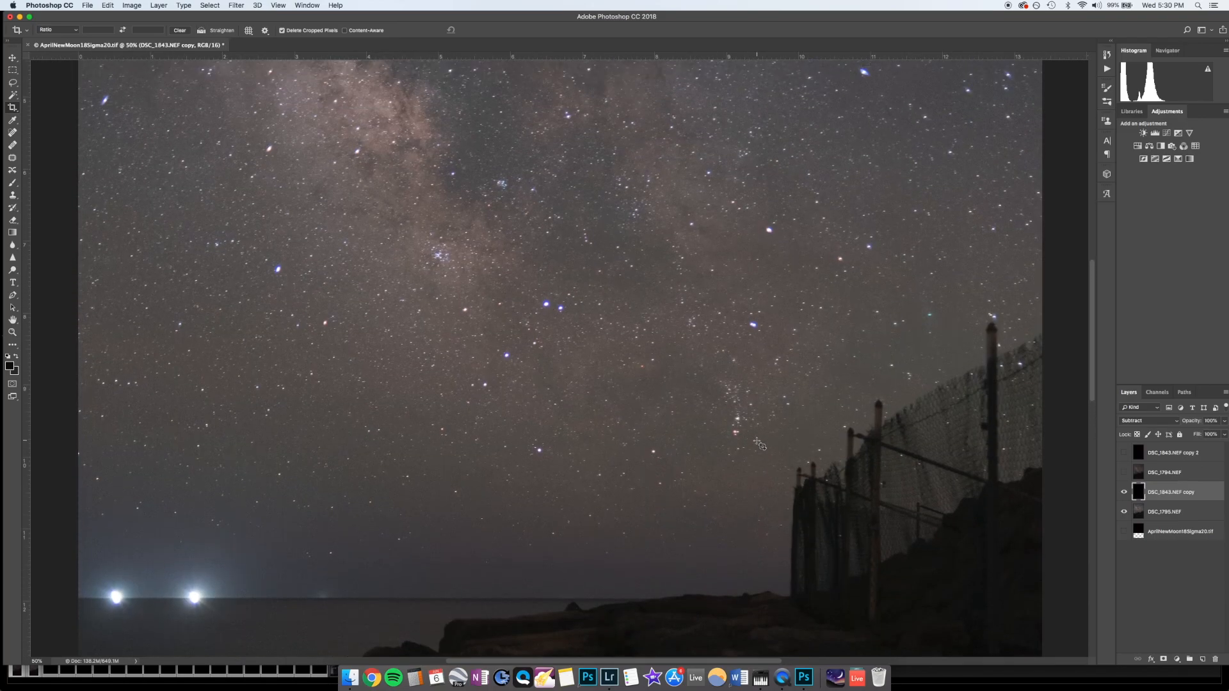
{"action": "scroll", "coordinate": [759, 444], "scroll_direction": "up", "scroll_amount": 12}
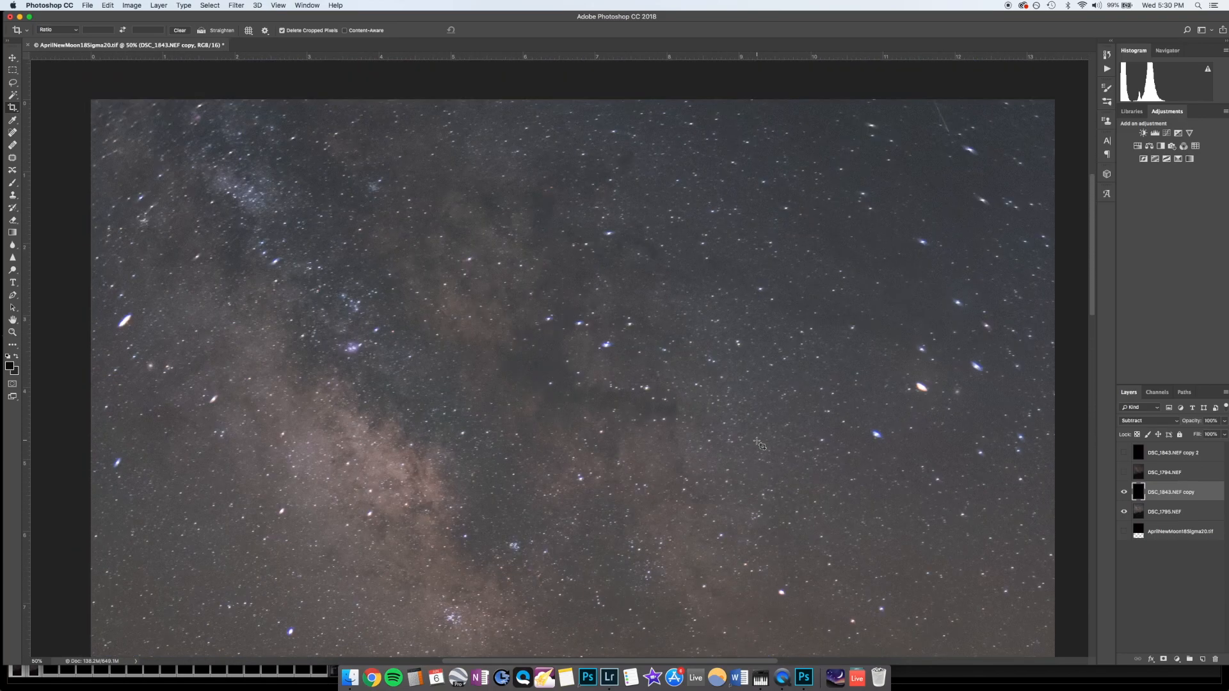
{"action": "left_click", "coordinate": [1124, 493]}
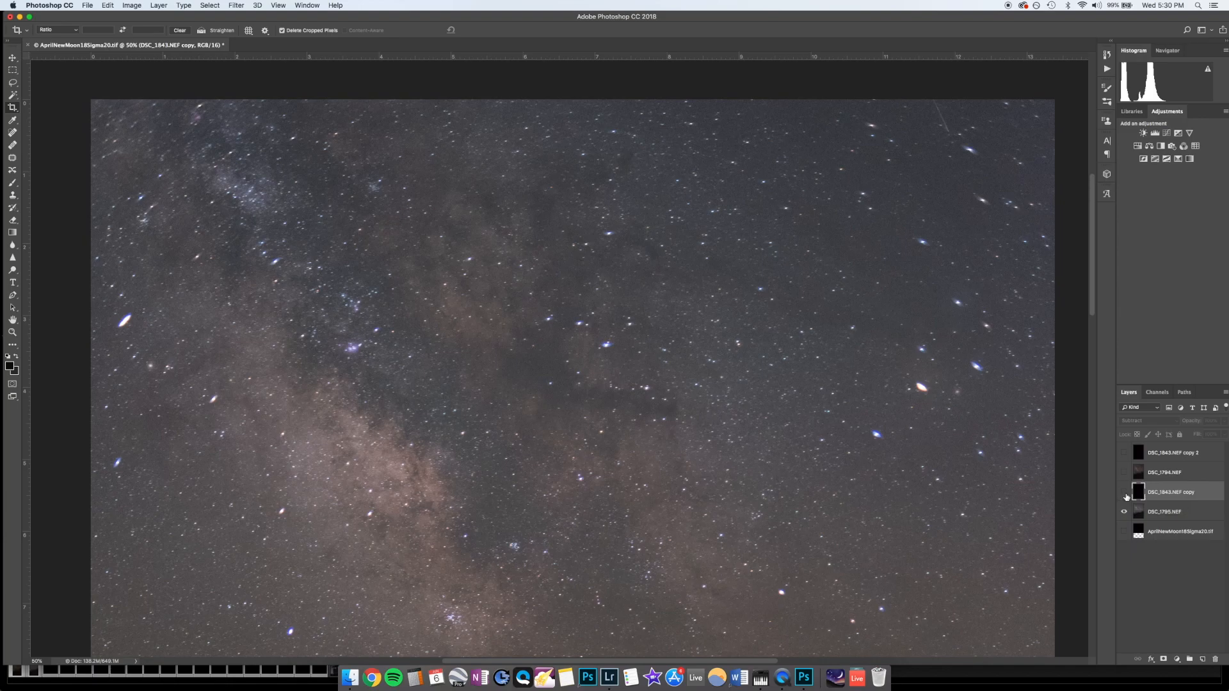
{"action": "left_click", "coordinate": [1124, 493]}
{"action": "left_click", "coordinate": [1125, 494]}
{"action": "left_click", "coordinate": [1125, 494]}
{"action": "left_click", "coordinate": [1124, 493]}
{"action": "left_click", "coordinate": [1123, 492]}
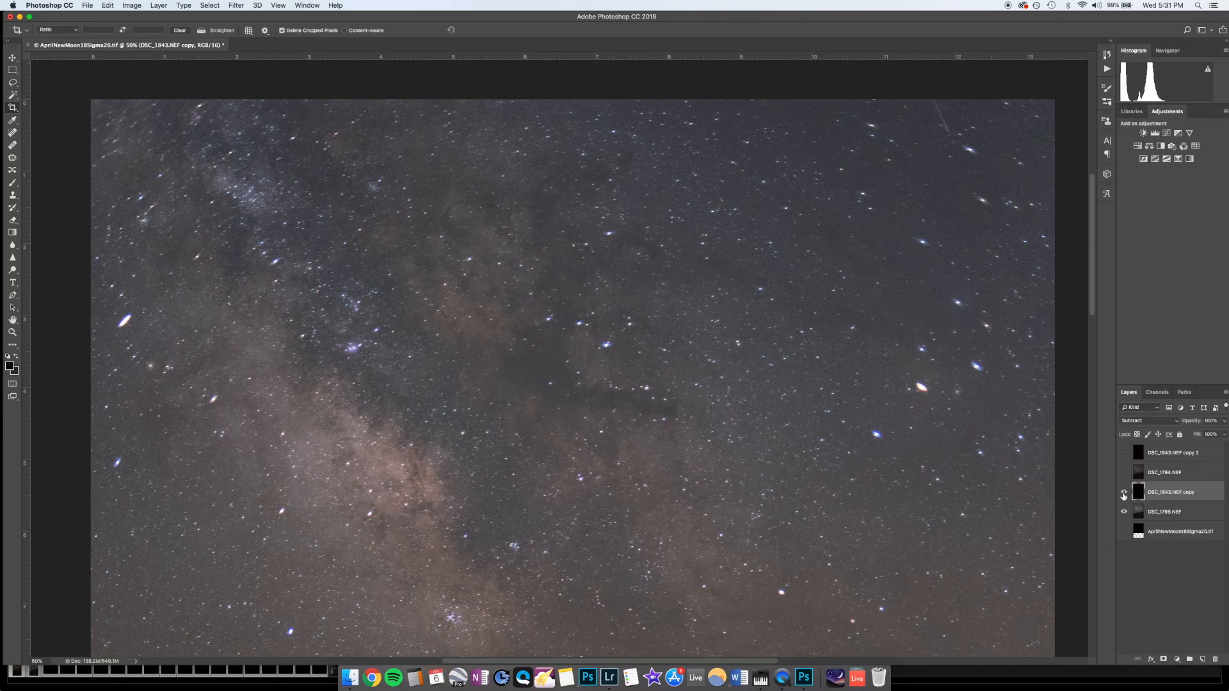
{"action": "left_click", "coordinate": [1122, 493]}
{"action": "left_click", "coordinate": [1123, 493]}
{"action": "left_click", "coordinate": [1122, 493]}
{"action": "left_click", "coordinate": [1123, 493]}
{"action": "left_click", "coordinate": [1123, 493]}
{"action": "left_click", "coordinate": [1123, 493]}
{"action": "left_click", "coordinate": [1123, 495]}
{"action": "left_click", "coordinate": [1123, 494]}
Step: Show the DSC_1794.NEF layer and its DSC_1843.NEF copy 2 dark-frame layer again, checking the subtraction's effect on the photo
{"action": "left_click", "coordinate": [1153, 512]}
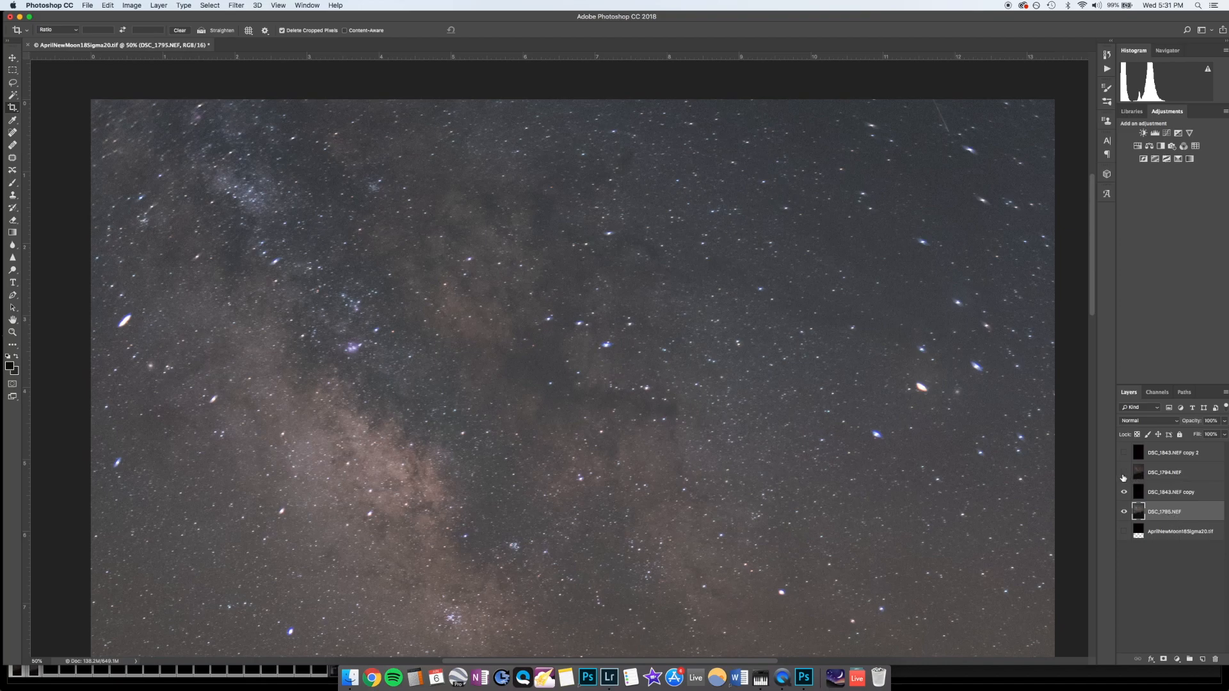
{"action": "left_click", "coordinate": [1124, 473]}
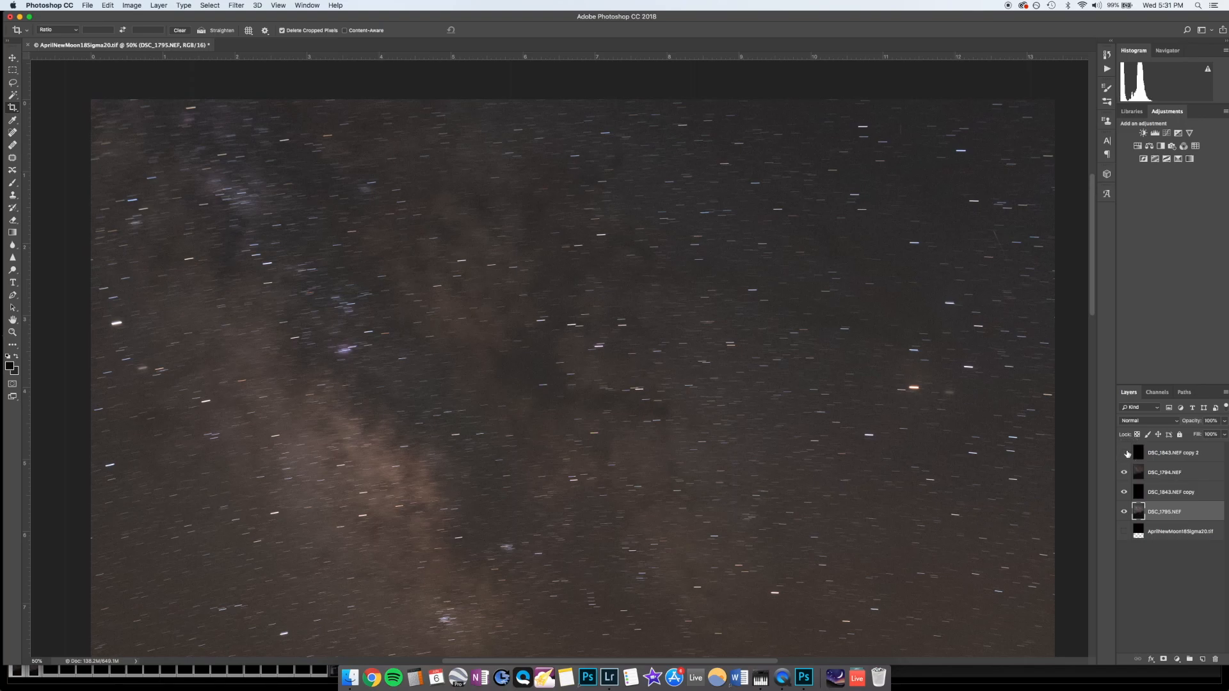
{"action": "left_click", "coordinate": [1125, 454]}
{"action": "left_click", "coordinate": [1125, 453]}
{"action": "key", "text": "super+minus"}
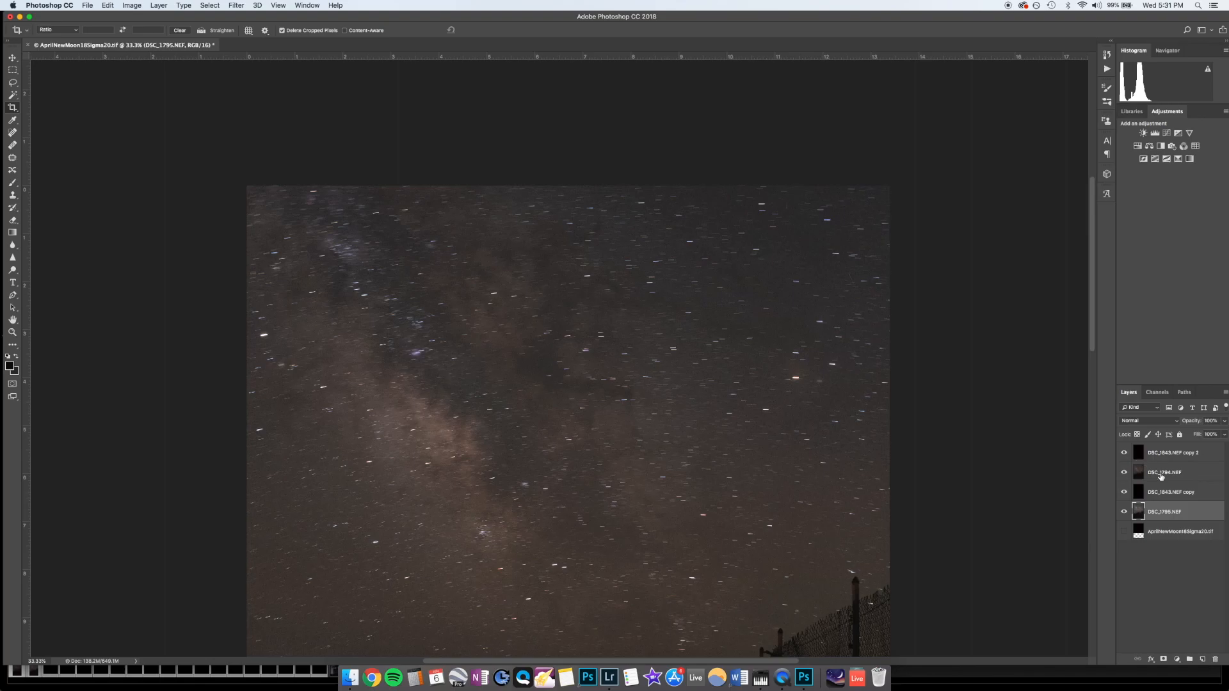
Step: Merge the DSC_1794.NEF layer with the DSC_1843.NEF copy 2 dark-frame layer above it
{"action": "left_click", "coordinate": [1161, 476]}
{"action": "left_click", "coordinate": [1162, 458], "text": "shift"}
{"action": "right_click", "coordinate": [1163, 457]}
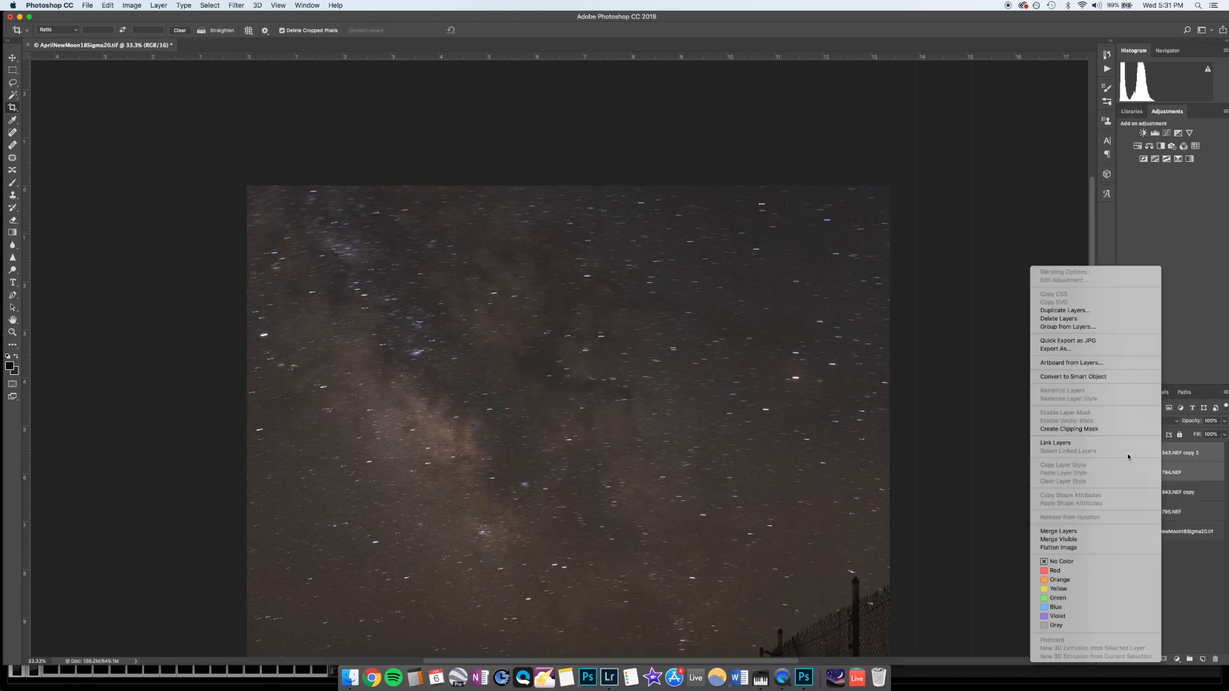
{"action": "left_click", "coordinate": [1058, 531]}
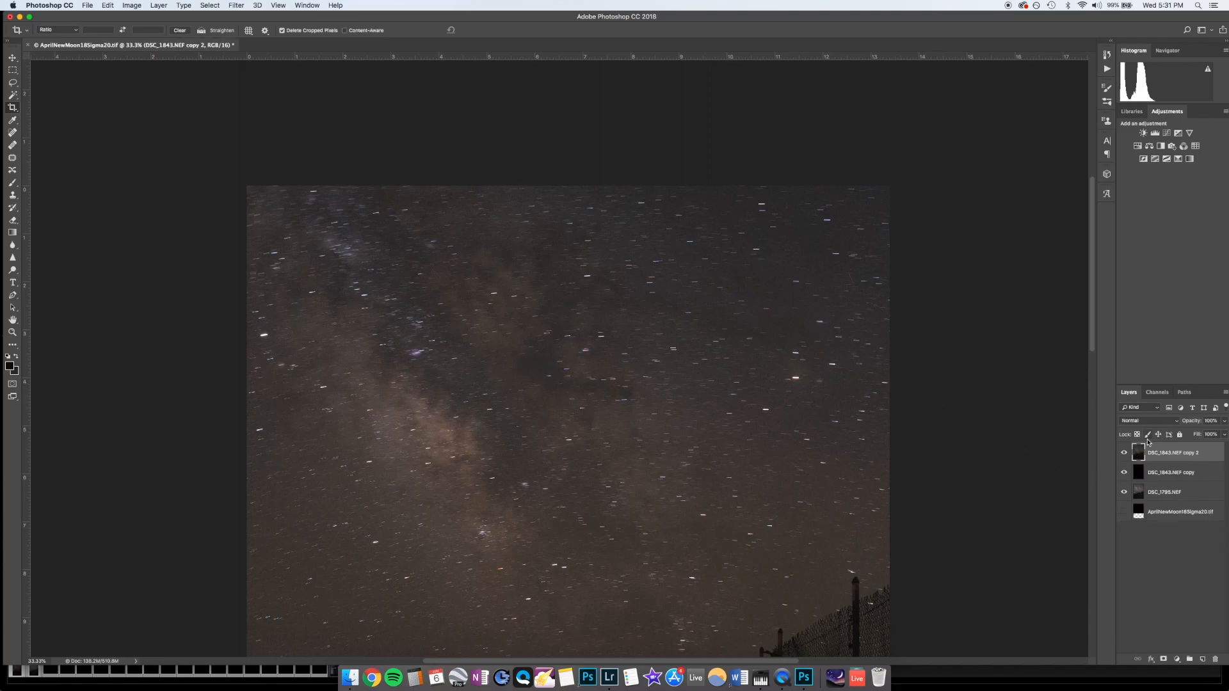
Step: Merge the DSC_1795.NEF layer with its DSC_1843.NEF copy dark-frame layer
{"action": "left_click", "coordinate": [1157, 493]}
{"action": "left_click", "coordinate": [1159, 475], "text": "shift"}
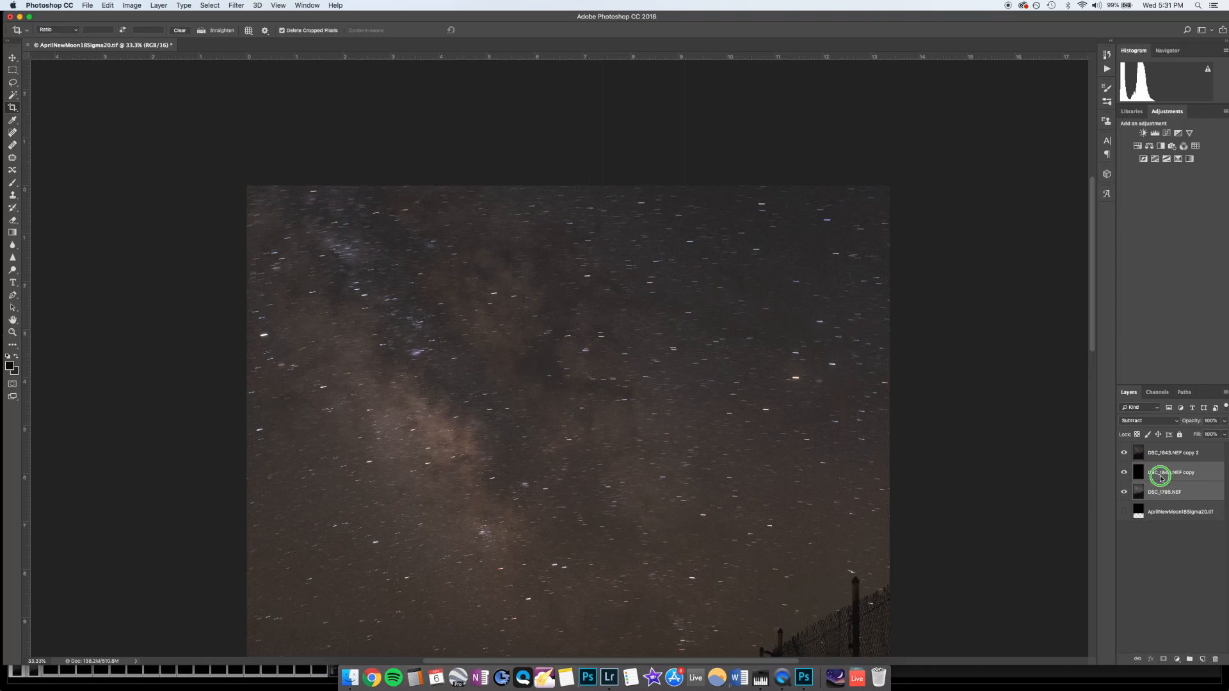
{"action": "right_click", "coordinate": [1159, 476]}
{"action": "left_click", "coordinate": [1126, 531]}
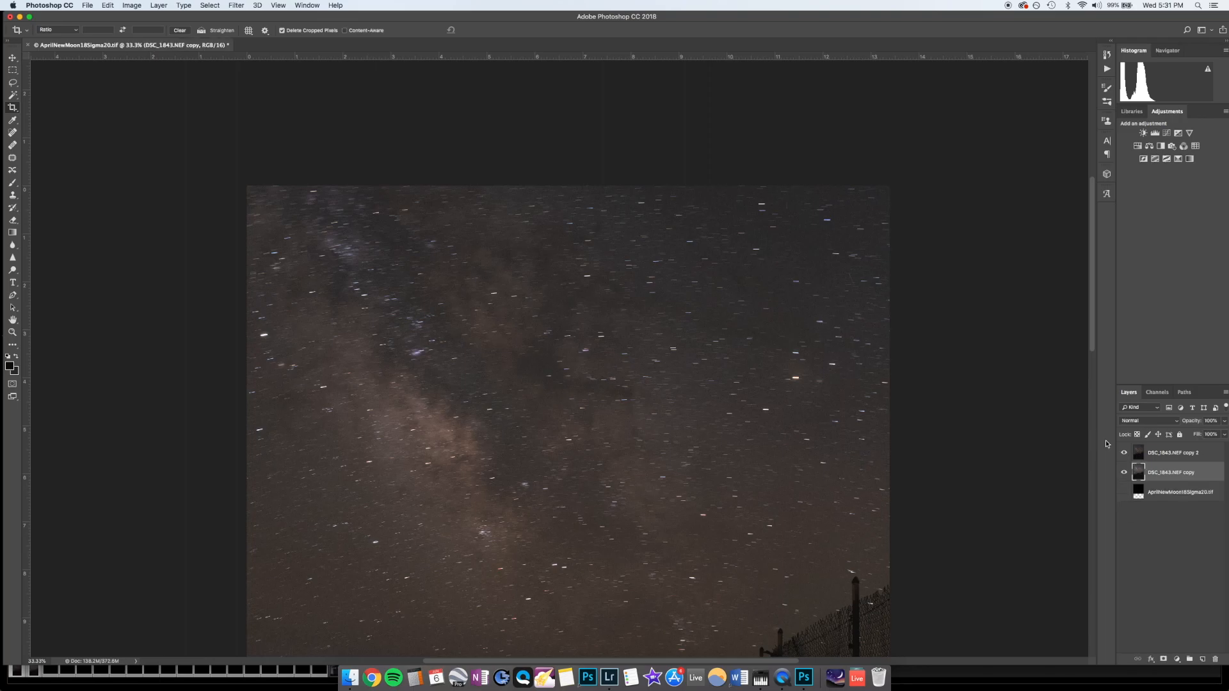
Step: Add a white layer mask to the DSC_1843.NEF copy 2 layer and ready the Gradient tool with black as the foreground color
{"action": "left_click", "coordinate": [1158, 453]}
{"action": "scroll", "coordinate": [864, 458], "scroll_direction": "down", "scroll_amount": 10}
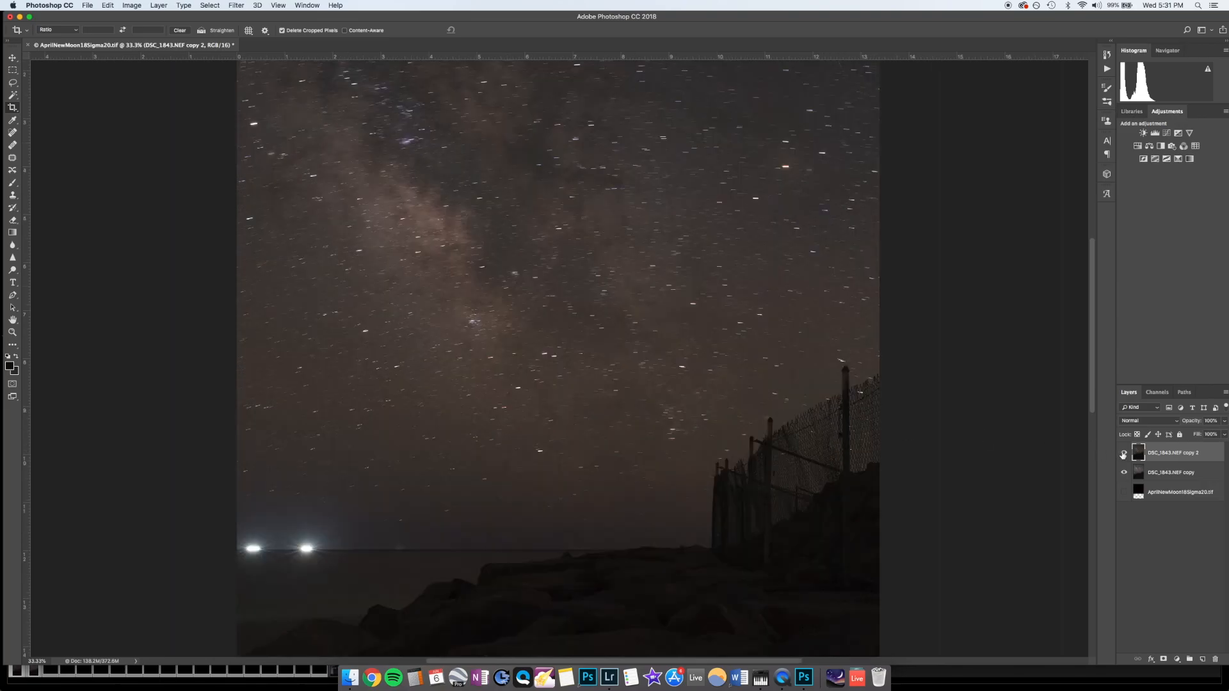
{"action": "left_click", "coordinate": [1164, 659]}
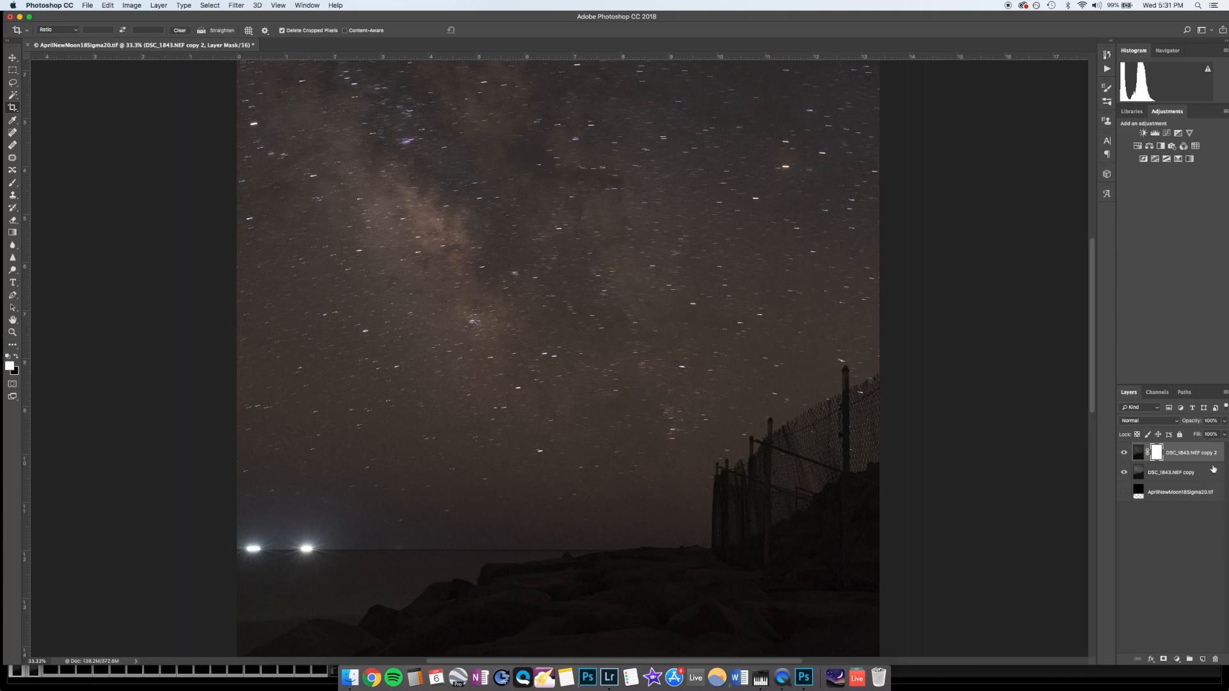
{"action": "left_click", "coordinate": [18, 358]}
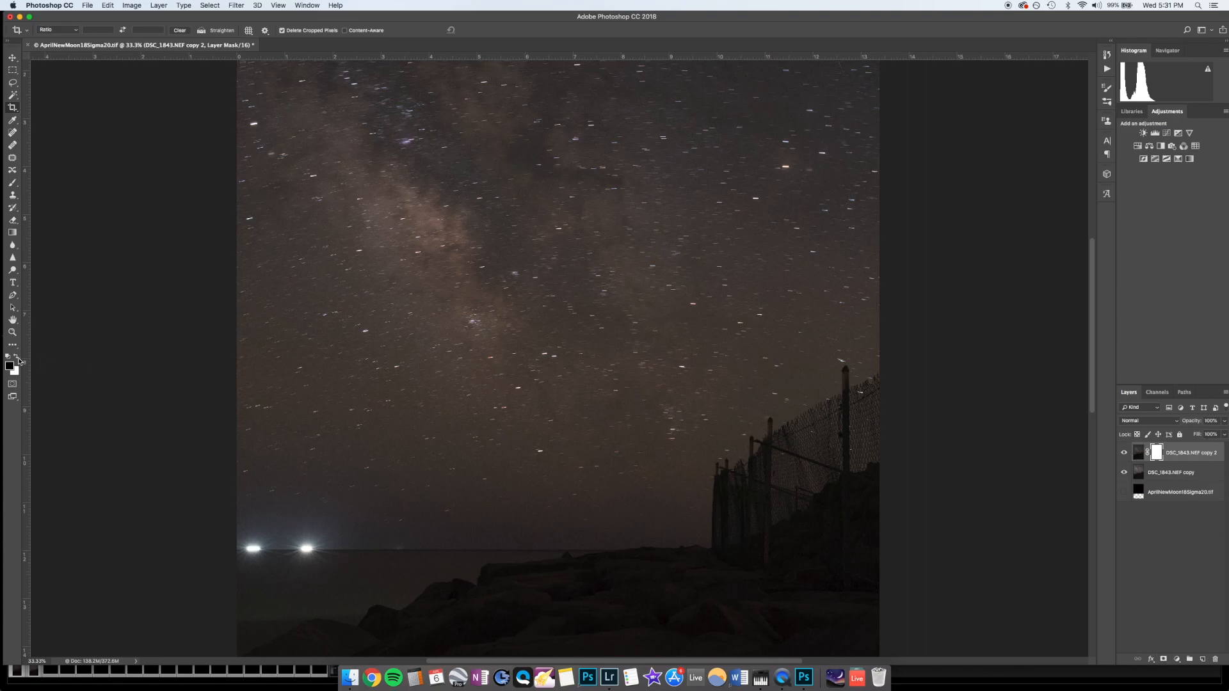
{"action": "left_click", "coordinate": [12, 233]}
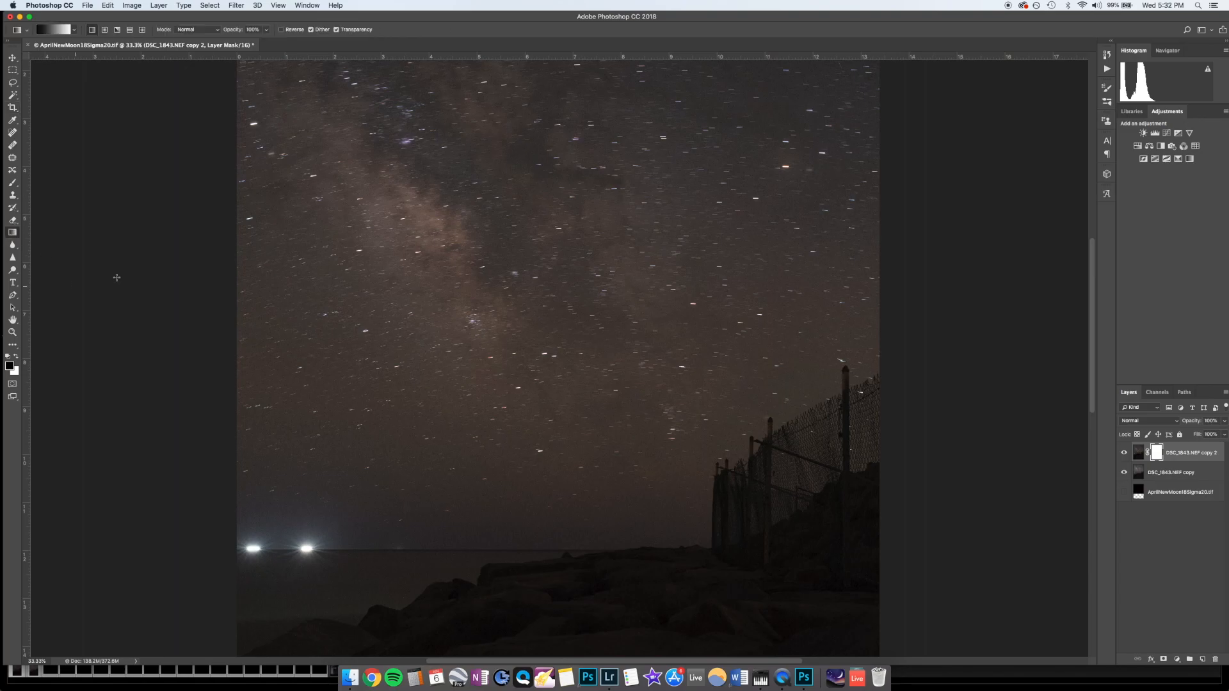
Step: Compare the two merged exposures by toggling the visibility of the DSC_1843.NEF copy 2 layer
{"action": "left_click", "coordinate": [1125, 454]}
{"action": "left_click", "coordinate": [1124, 454]}
{"action": "left_click", "coordinate": [1124, 453]}
{"action": "left_click", "coordinate": [1124, 453]}
Step: Draw a vertical black-to-white gradient on the layer mask from the lower sky to the horizon, redrawing it to refine the blend between both exposures
{"action": "left_click", "coordinate": [9, 366]}
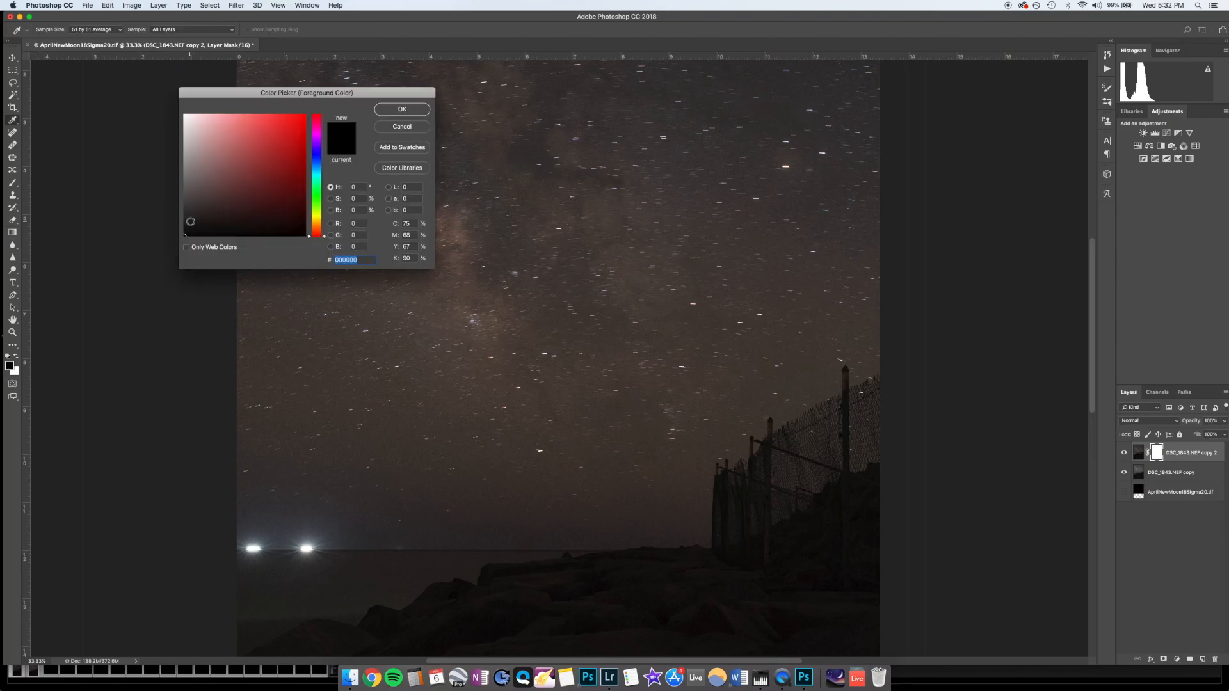
{"action": "left_click", "coordinate": [402, 109]}
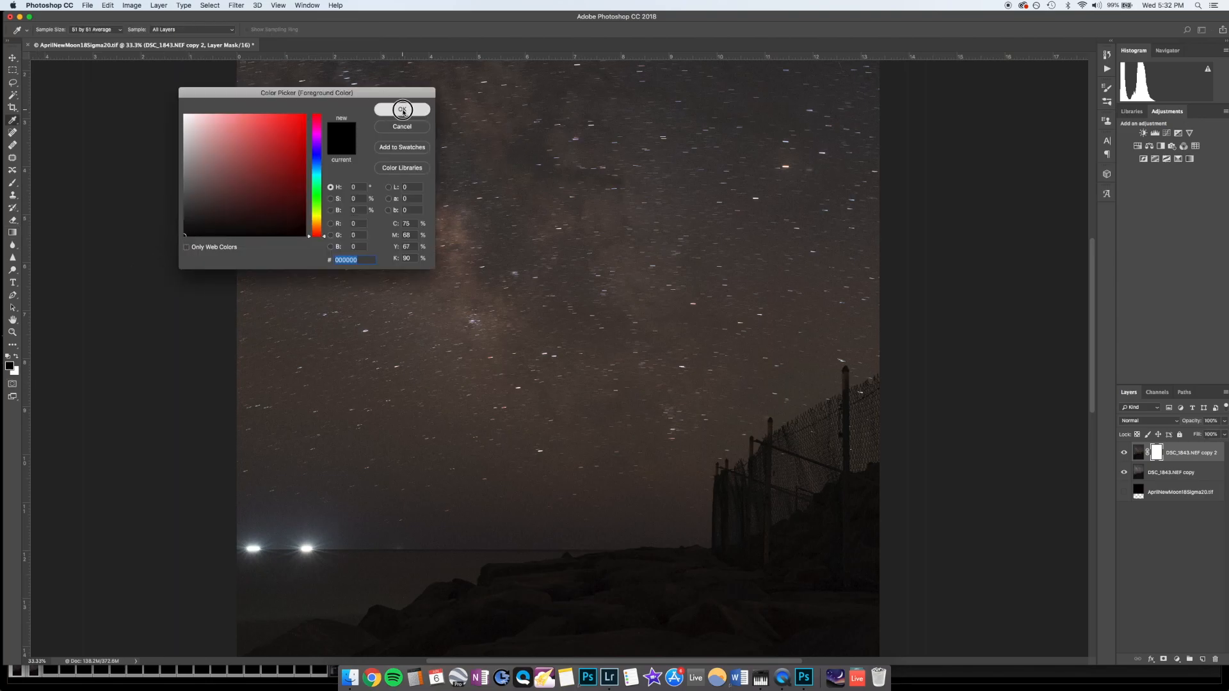
{"action": "key", "text": "g"}
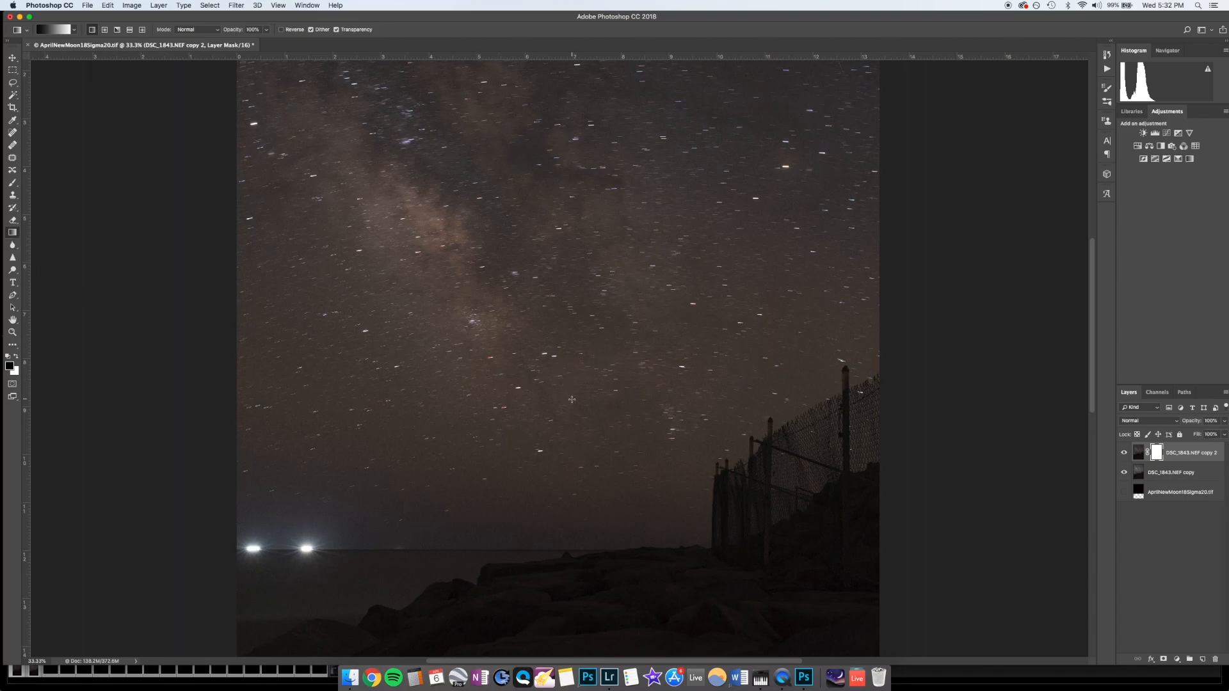
{"action": "left_click_drag", "start_coordinate": [562, 421], "coordinate": [568, 549]}
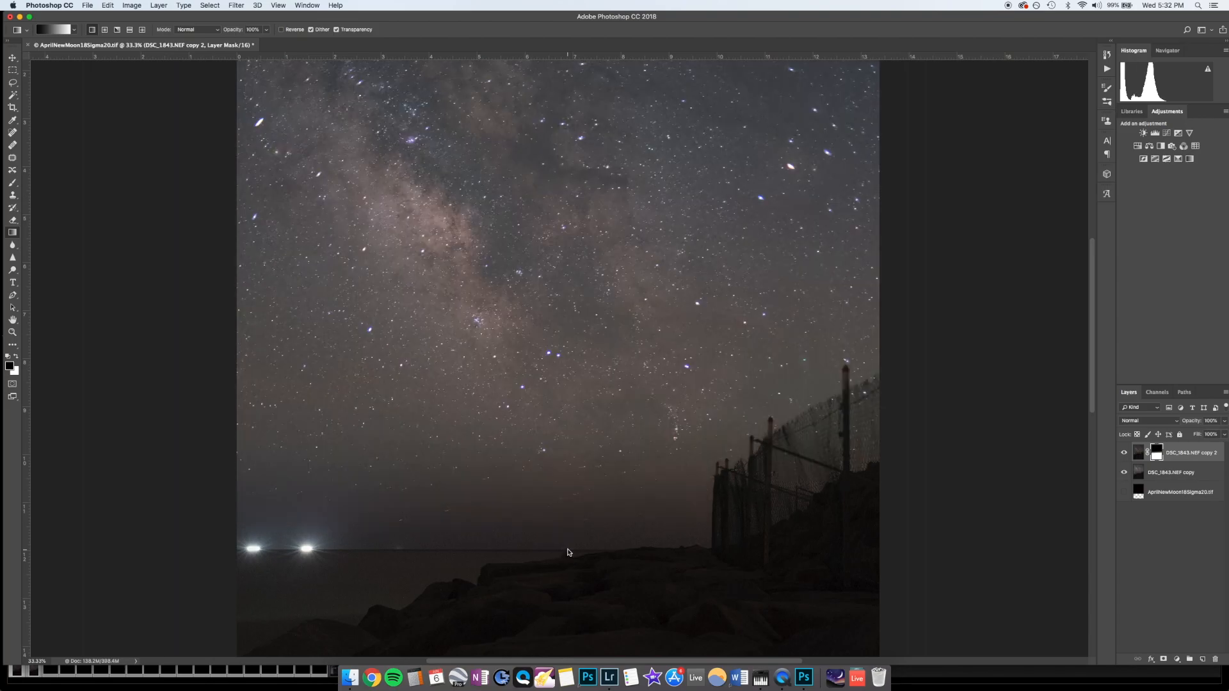
{"action": "left_click_drag", "start_coordinate": [559, 462], "coordinate": [563, 521]}
{"action": "left_click_drag", "start_coordinate": [557, 480], "coordinate": [559, 521]}
{"action": "left_click_drag", "start_coordinate": [581, 447], "coordinate": [572, 508]}
{"action": "left_click_drag", "start_coordinate": [576, 460], "coordinate": [574, 522]}
{"action": "left_click_drag", "start_coordinate": [576, 428], "coordinate": [573, 558]}
{"action": "left_click_drag", "start_coordinate": [577, 424], "coordinate": [571, 554]}
{"action": "left_click_drag", "start_coordinate": [569, 435], "coordinate": [569, 556]}
{"action": "key", "text": "super+minus"}
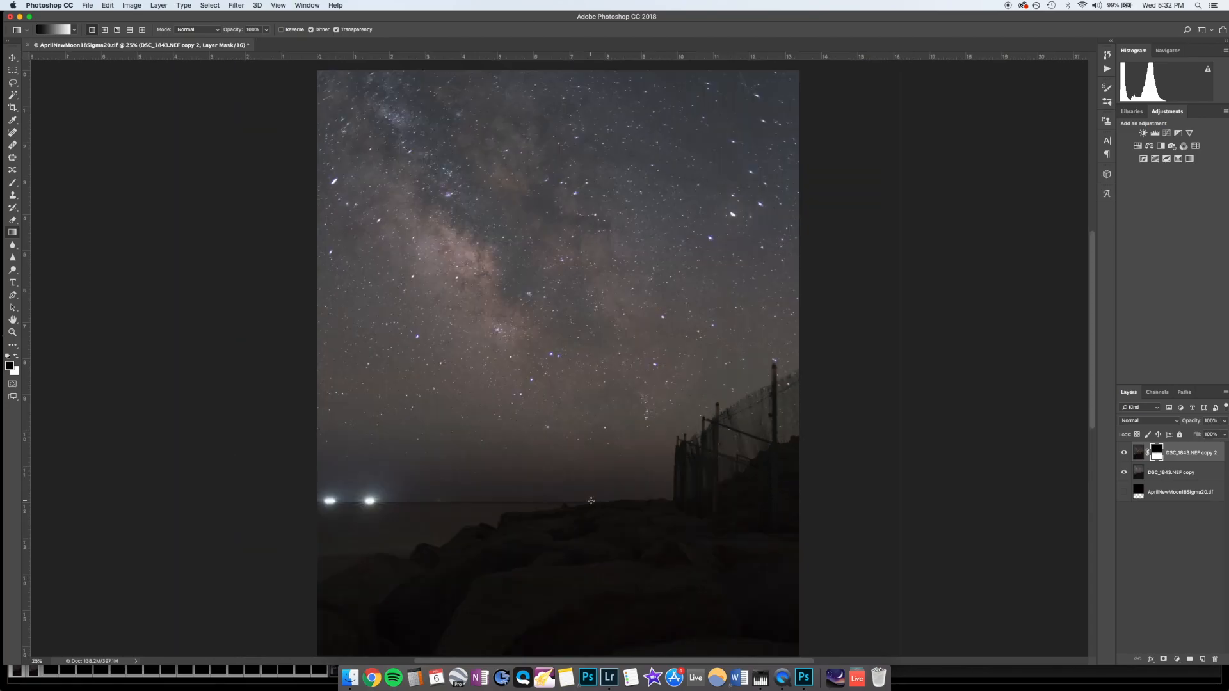
{"action": "scroll", "coordinate": [591, 500], "scroll_direction": "down", "scroll_amount": 2}
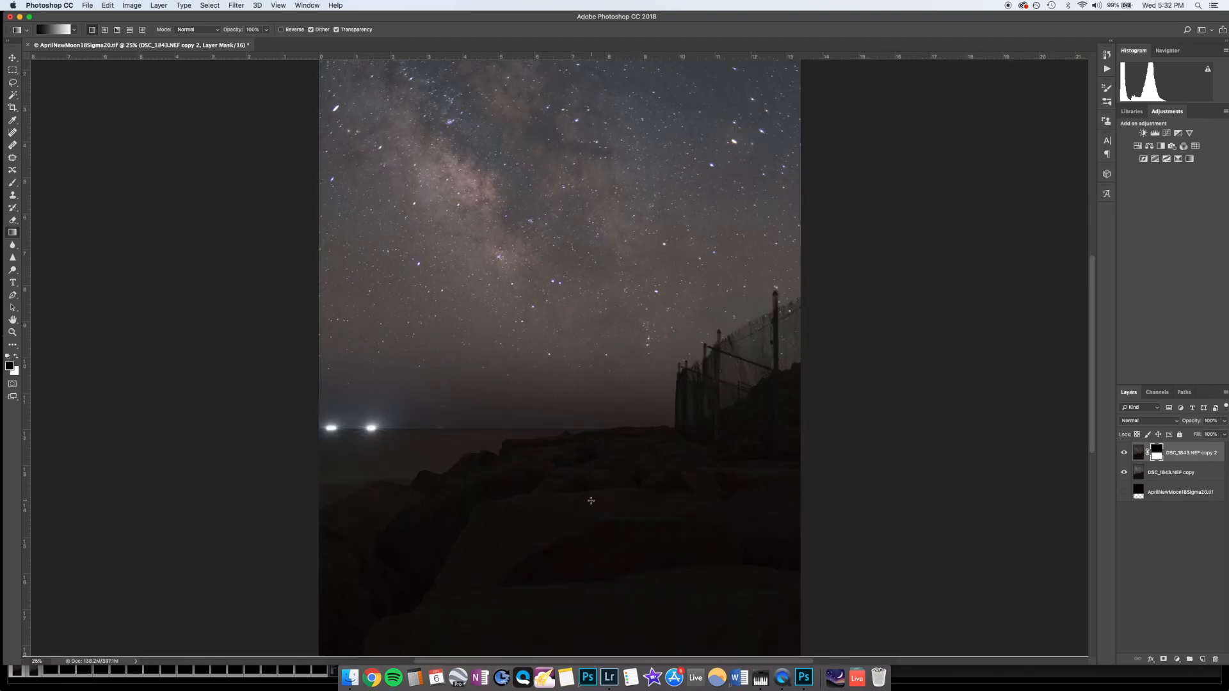
{"action": "key", "text": "super+minus"}
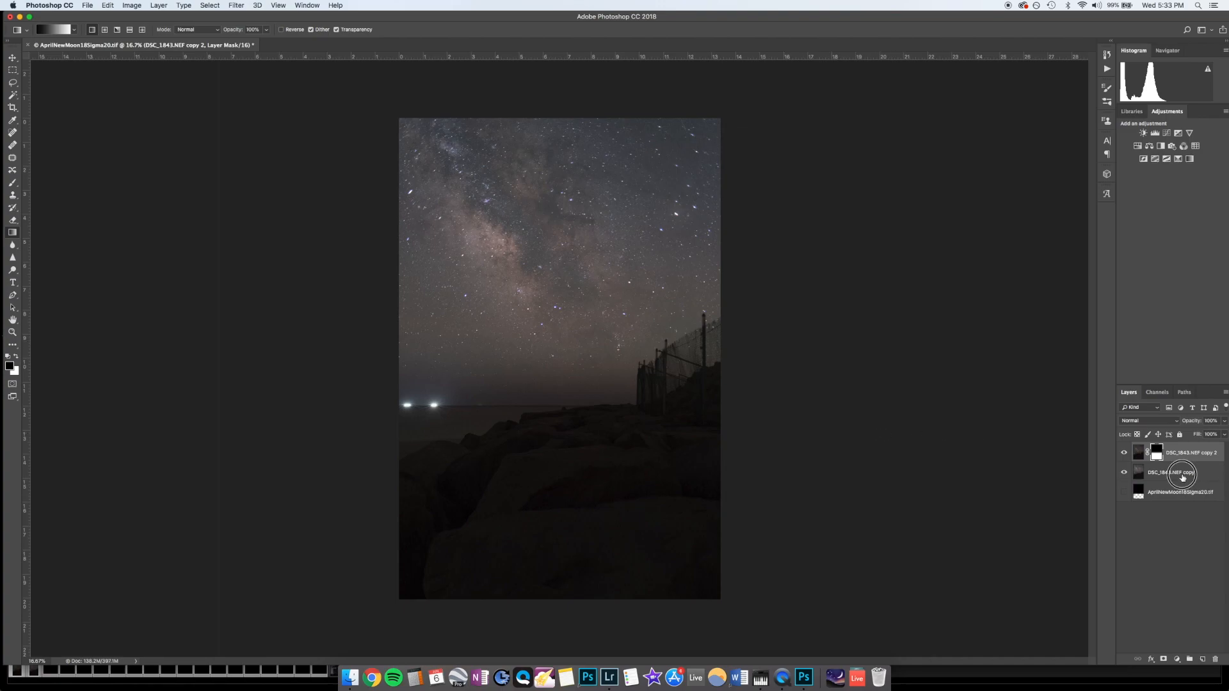
Step: Delete the hidden AprilNewMoon18Sigma20.tif layer and save the blended image as DSC_1794-Edit.tif
{"action": "left_click", "coordinate": [1182, 477]}
{"action": "left_click", "coordinate": [1173, 452]}
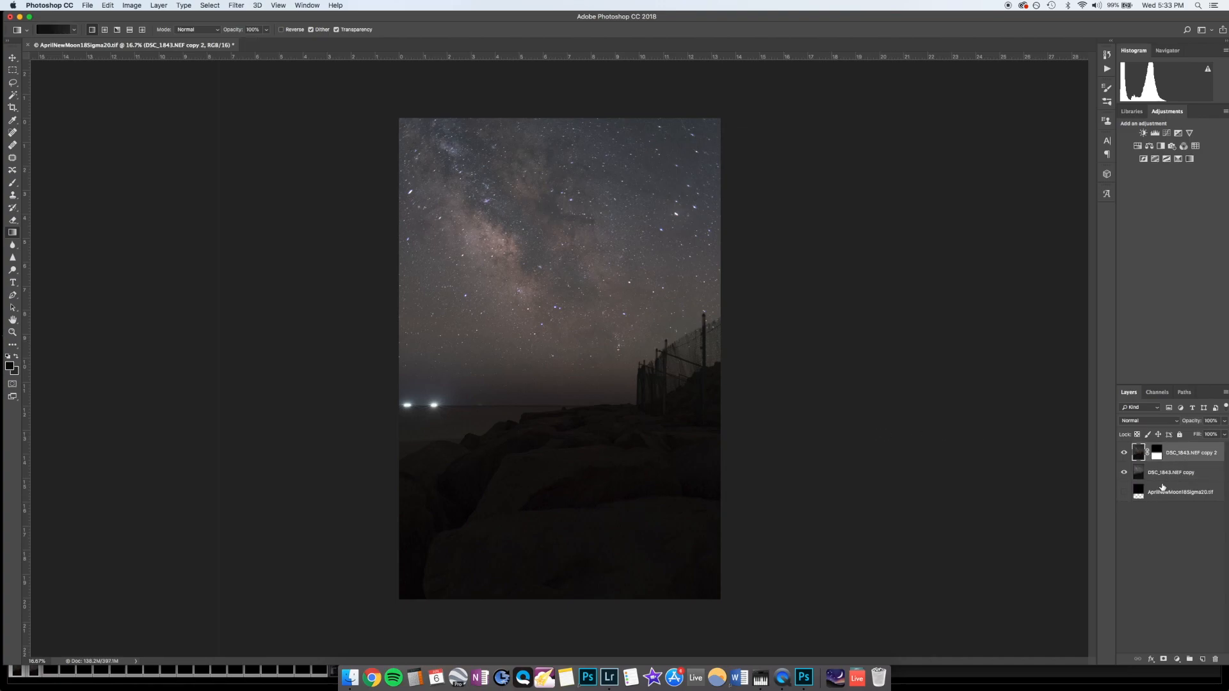
{"action": "left_click", "coordinate": [1162, 494]}
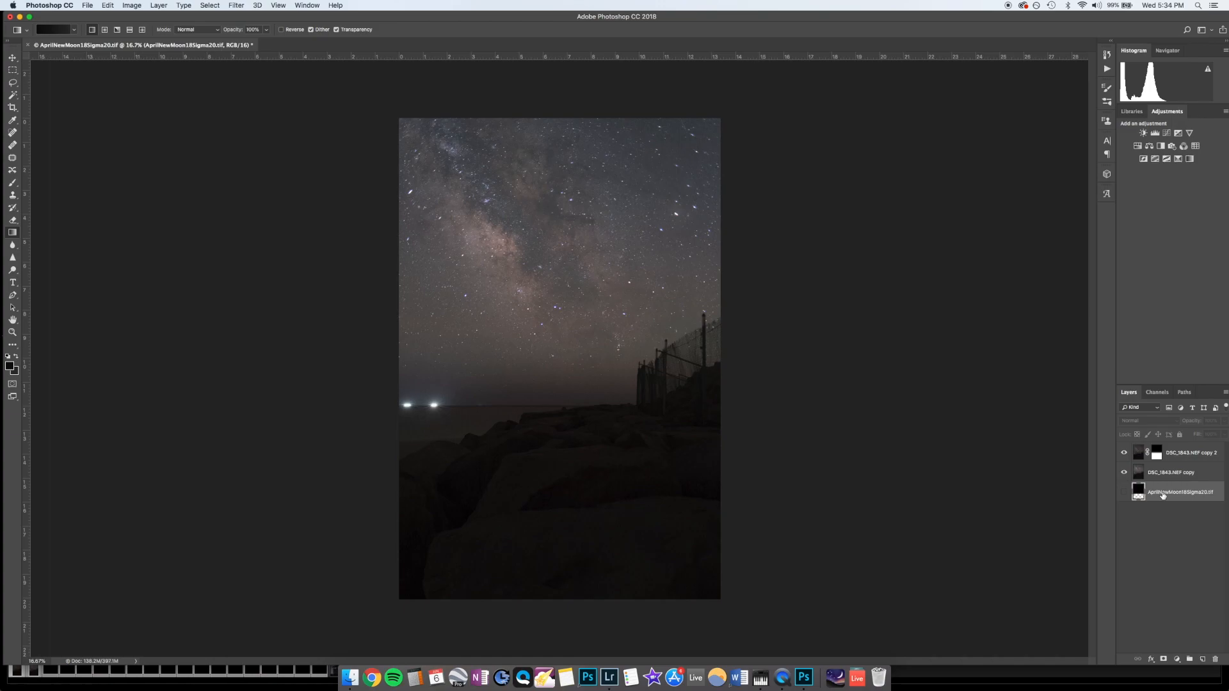
{"action": "right_click", "coordinate": [1163, 494]}
{"action": "left_click", "coordinate": [1084, 318]}
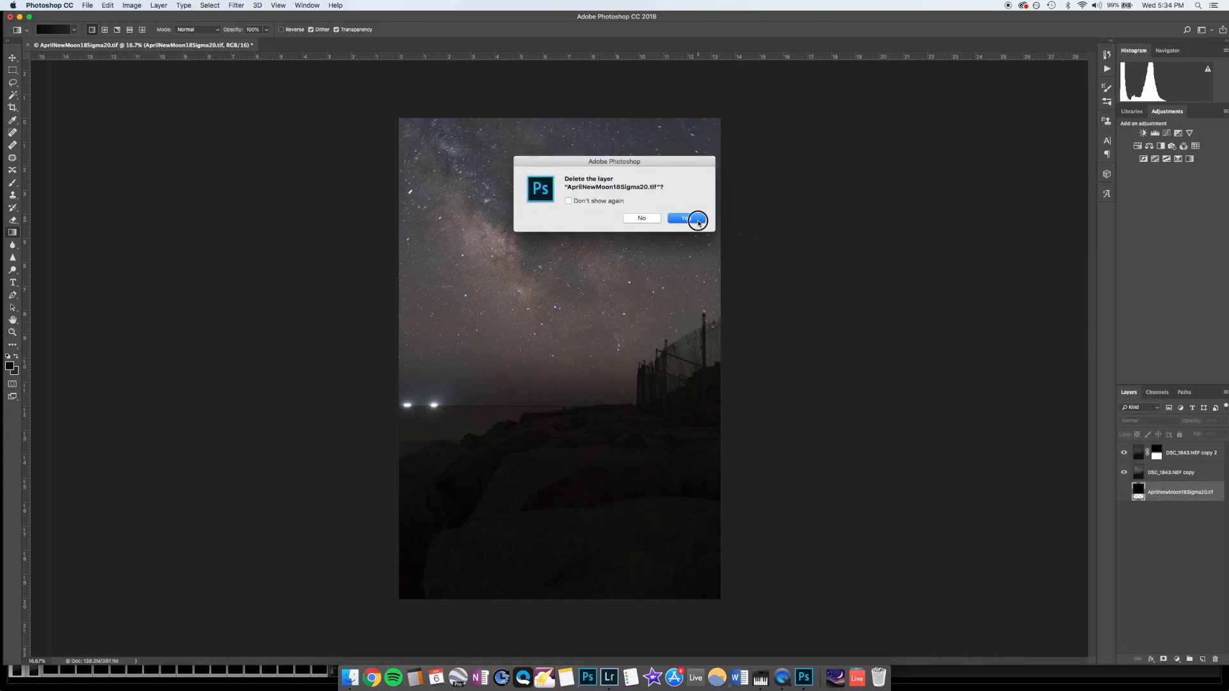
{"action": "left_click", "coordinate": [694, 220]}
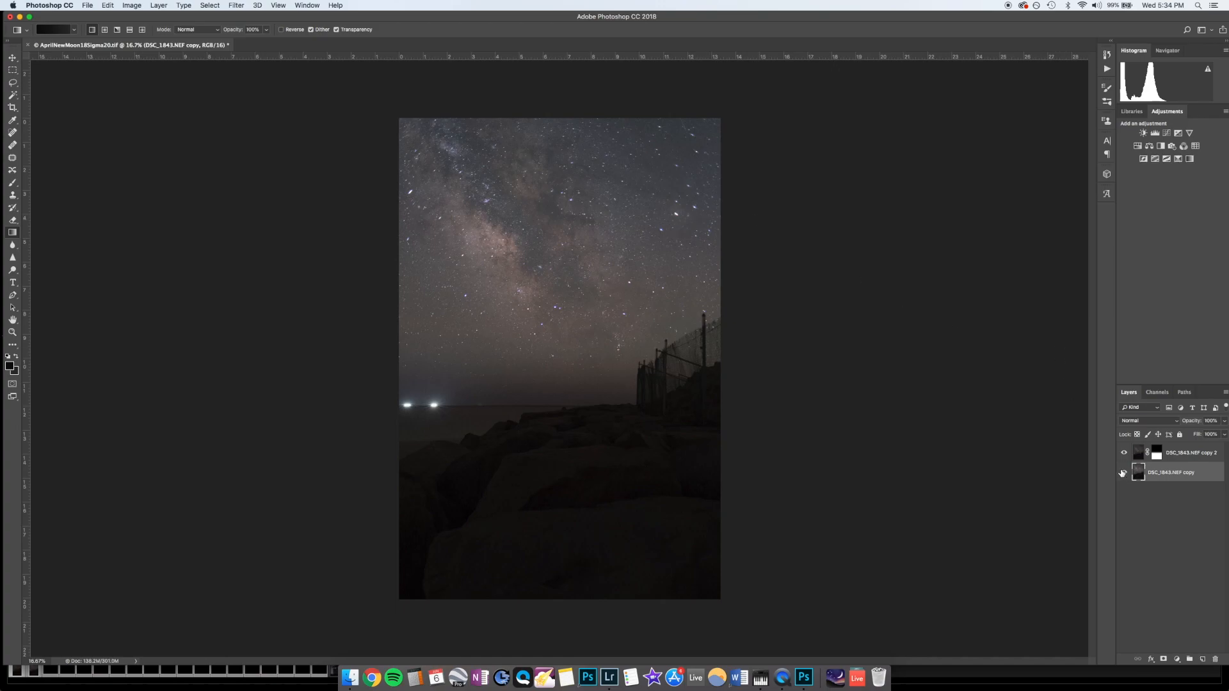
{"action": "key", "text": "super+s"}
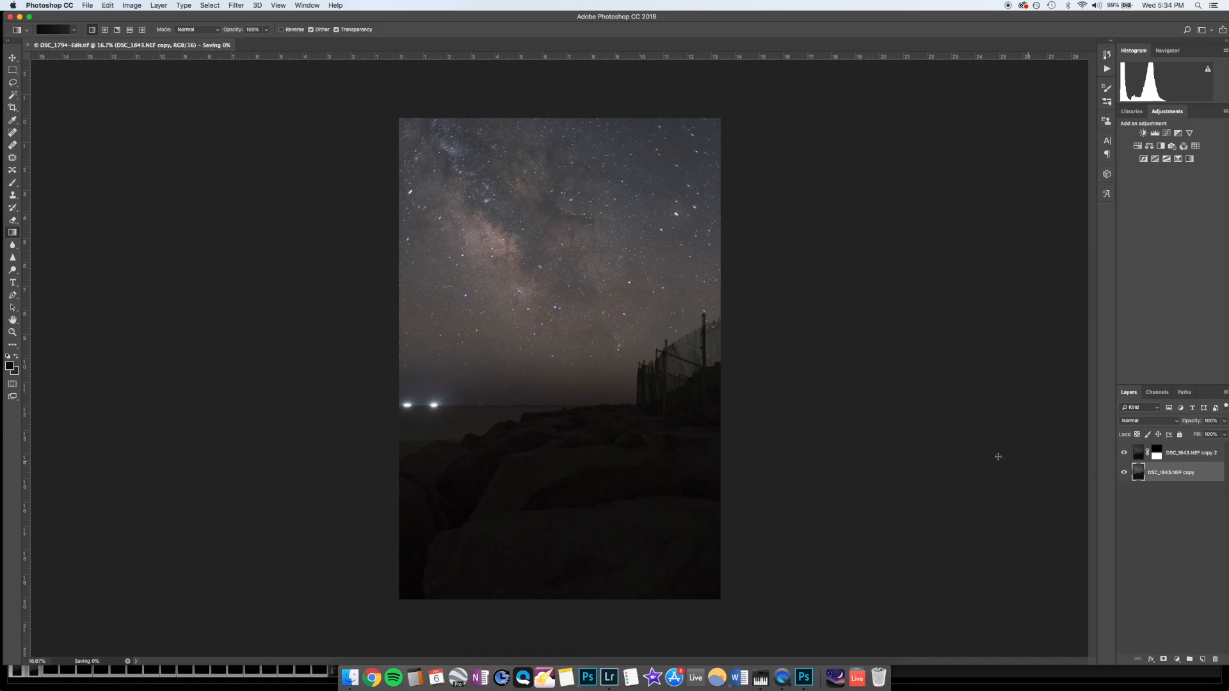